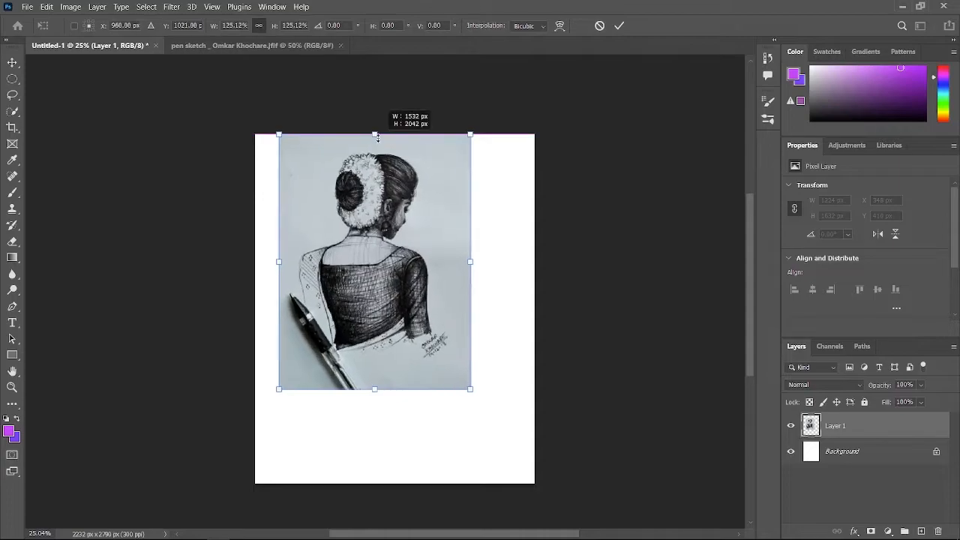
# Scale the sketch layer to about 2448 x 3263 px and position it to cover the whole canvas
pyautogui.moveTo(467, 260); pyautogui.dragTo(534, 261)
pyautogui.moveTo(269, 261); pyautogui.dragTo(255, 261)
pyautogui.moveTo(388, 258); pyautogui.dragTo(389, 315)
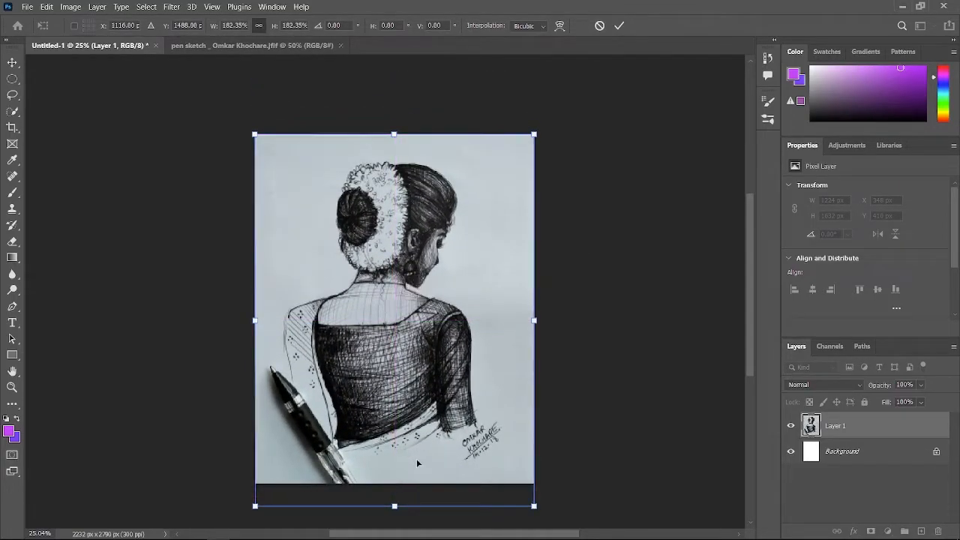
pyautogui.scroll(-2, 420, 448)
pyautogui.moveTo(394, 456); pyautogui.dragTo(405, 494)
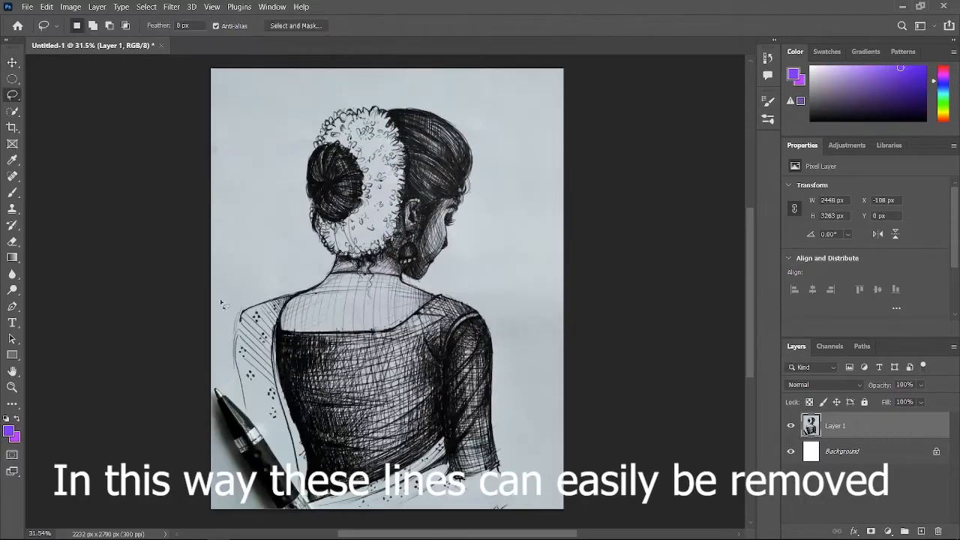
# Lasso part of a vertical pen line on the woman's upper back and remove it with a Content-Aware fill
pyautogui.scroll(6, 439, 357)
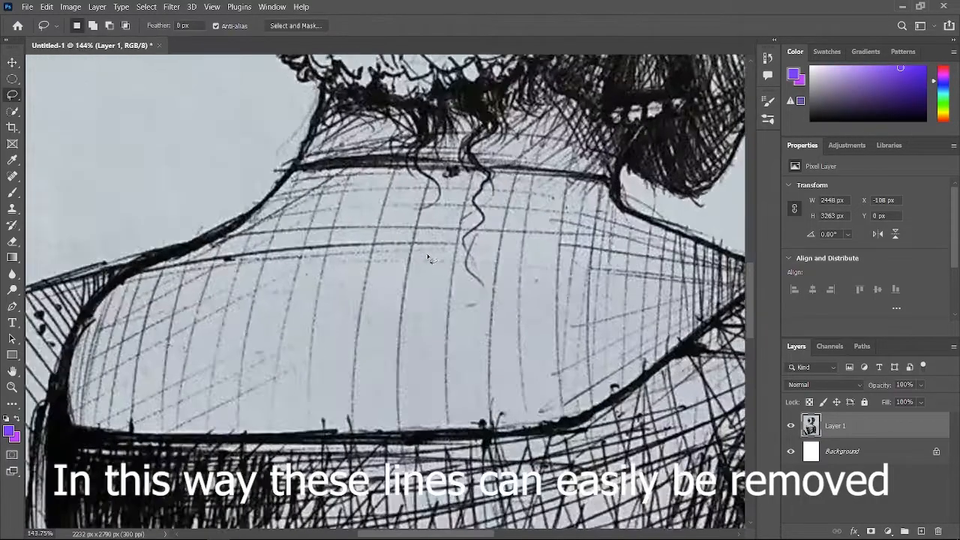
pyautogui.scroll(-2, 439, 356)
pyautogui.moveTo(368, 251); pyautogui.dragTo(368, 326)
pyautogui.moveTo(379, 259); pyautogui.dragTo(368, 270)
pyautogui.moveTo(375, 467); pyautogui.dragTo(373, 469)
pyautogui.click(47, 7)
pyautogui.click(85, 235)
pyautogui.click(562, 128)
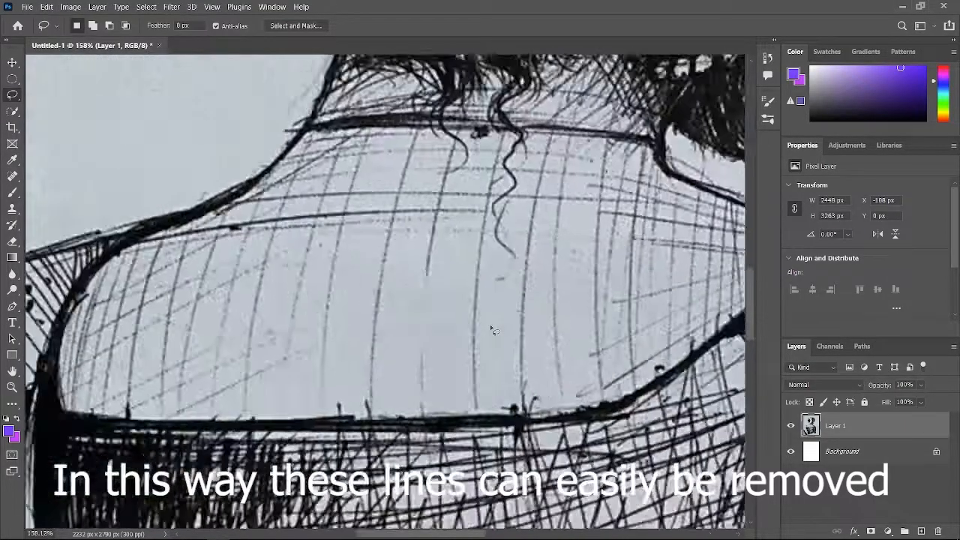
# Remove the lower part of the neighbouring vertical line on the back with a lasso selection and Content-Aware fill
pyautogui.scroll(3, 383, 318)
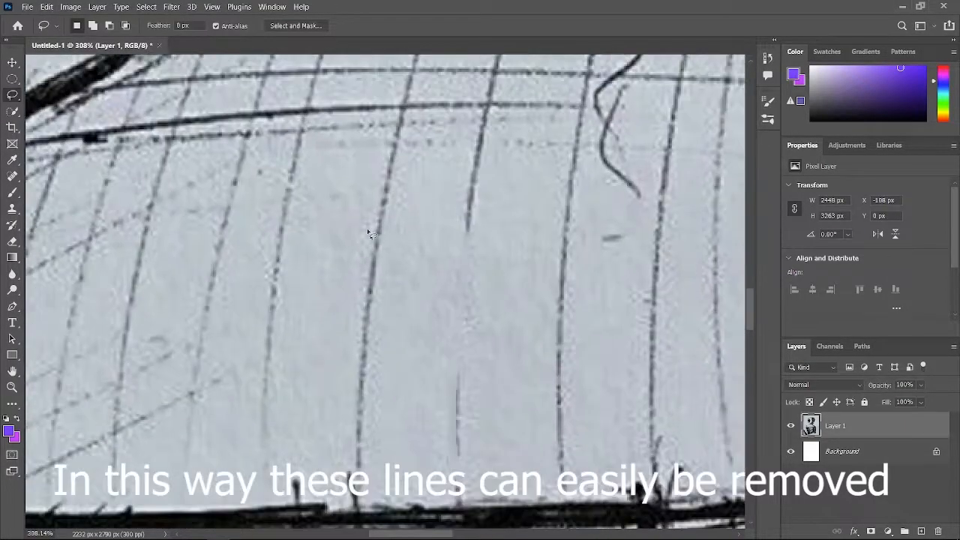
pyautogui.moveTo(349, 498); pyautogui.dragTo(375, 225)
pyautogui.click(47, 7)
pyautogui.click(85, 235)
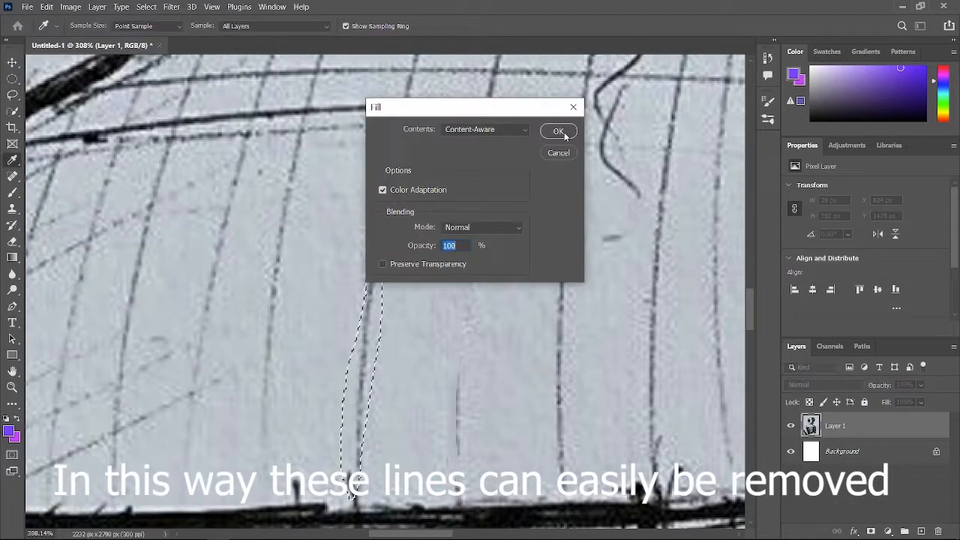
pyautogui.click(562, 128)
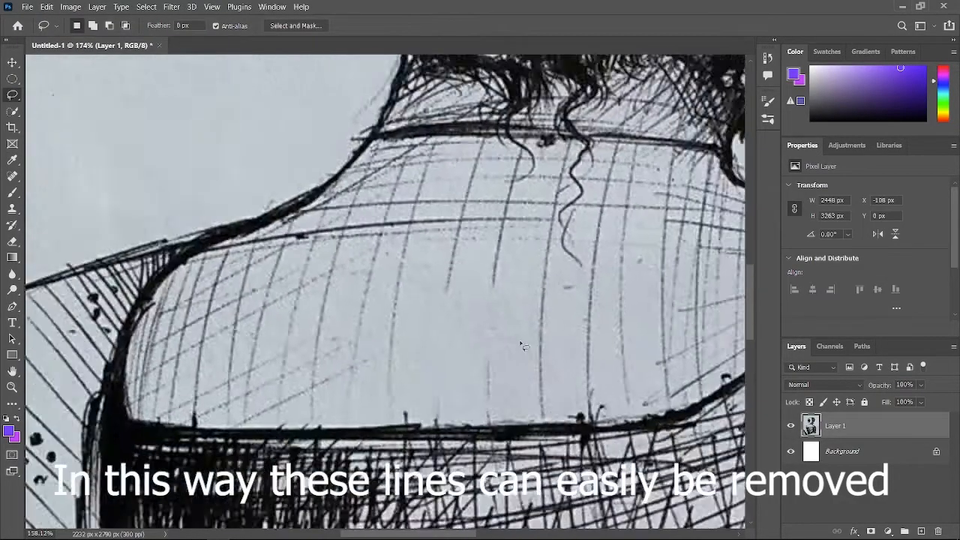
pyautogui.scroll(-6, 525, 349)
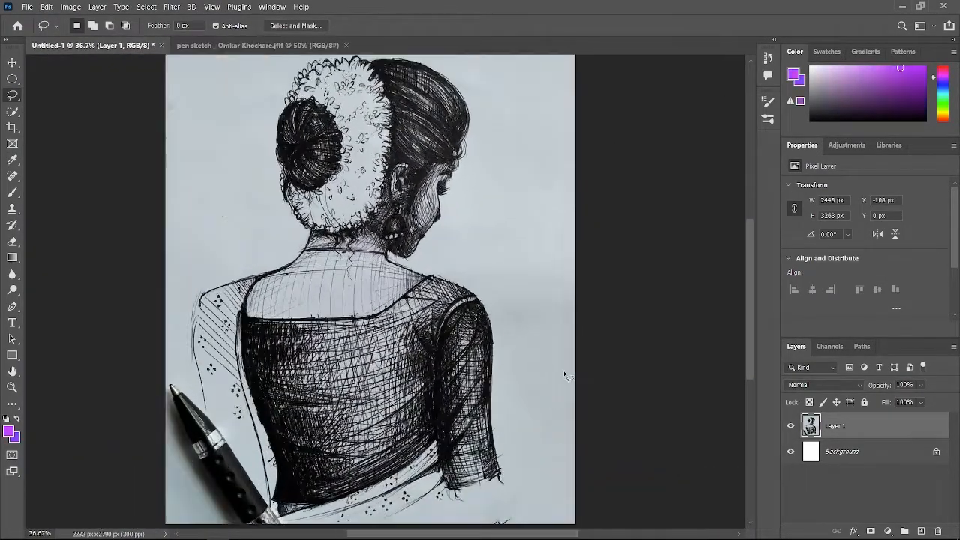
# Add a Brightness/Contrast adjustment layer above the sketch, lowering the brightness and raising the contrast
pyautogui.scroll(-1, 566, 375)
pyautogui.click(888, 530)
pyautogui.click(889, 345)
pyautogui.moveTo(866, 223); pyautogui.dragTo(823, 224)
pyautogui.moveTo(865, 246); pyautogui.dragTo(940, 246)
# Add a clipped Levels adjustment with input levels 43, 0.83 and 231 and a white output level of 171
pyautogui.click(888, 531)
pyautogui.click(890, 357)
pyautogui.click(865, 328)
pyautogui.scroll(-2, 913, 307)
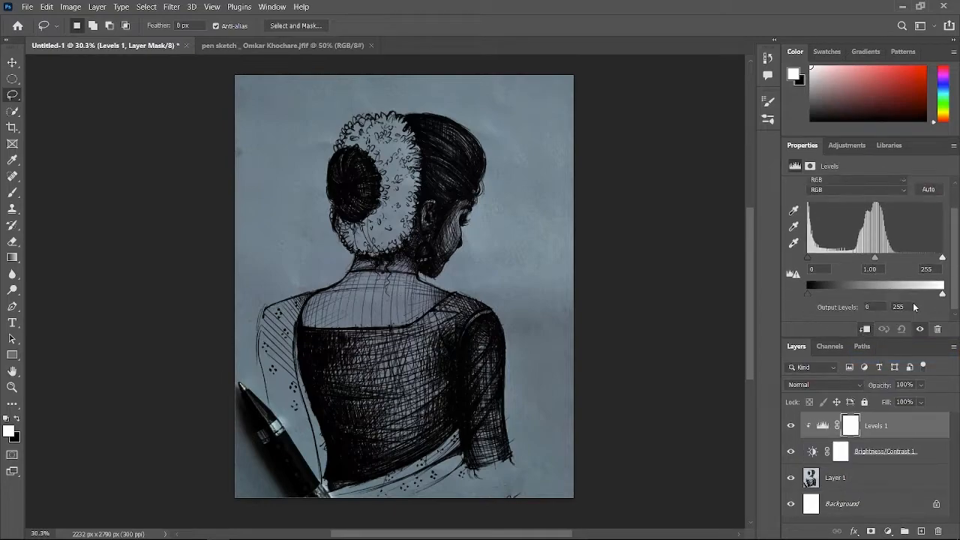
pyautogui.moveTo(942, 282); pyautogui.dragTo(899, 288)
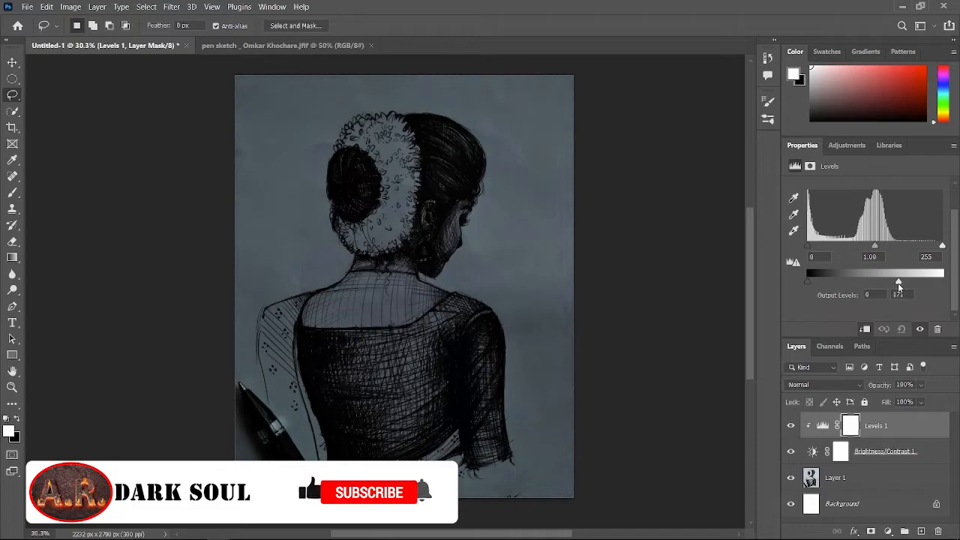
pyautogui.moveTo(809, 246); pyautogui.dragTo(828, 249)
pyautogui.moveTo(887, 248); pyautogui.dragTo(895, 257)
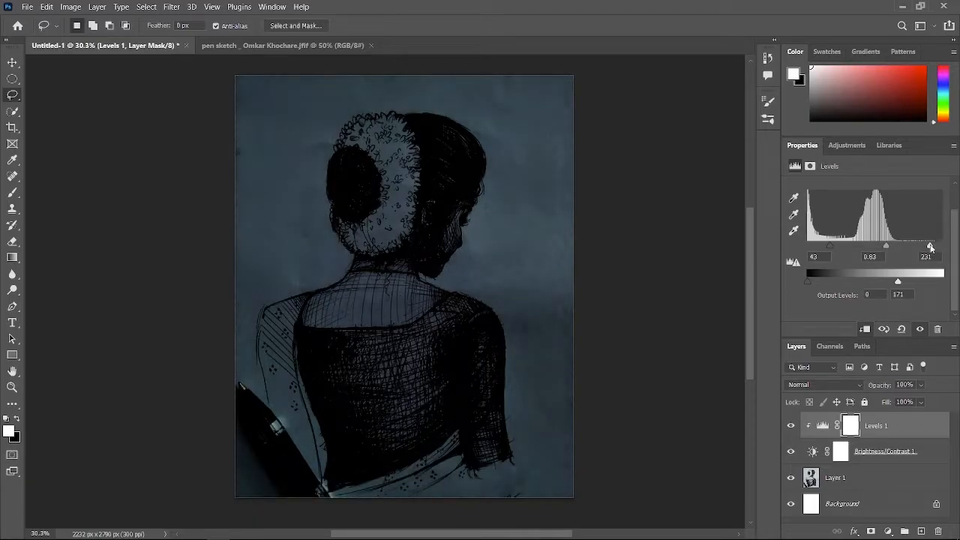
# Hide the Levels and Brightness/Contrast layers and select the white flower garland on Layer 1 with Quick Selection
pyautogui.click(791, 425)
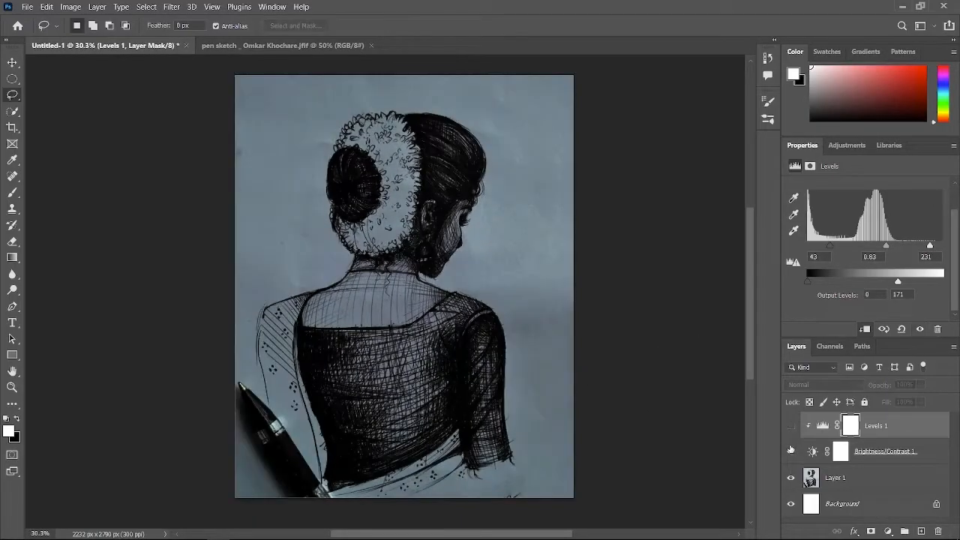
pyautogui.click(791, 451)
pyautogui.click(851, 478)
pyautogui.click(12, 111)
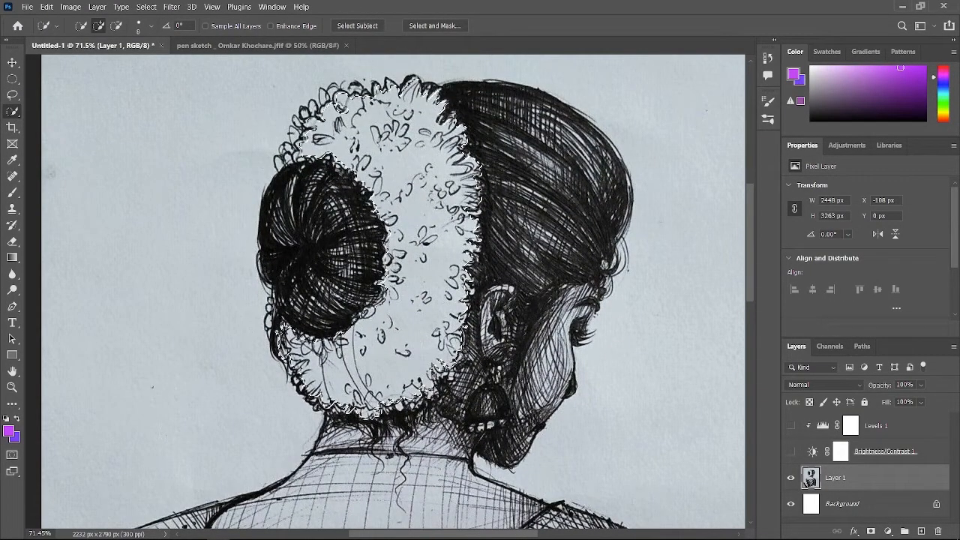
# Open the selection in Select and Mask and brush in the petals along the garland's lower-left edge
pyautogui.click(434, 25)
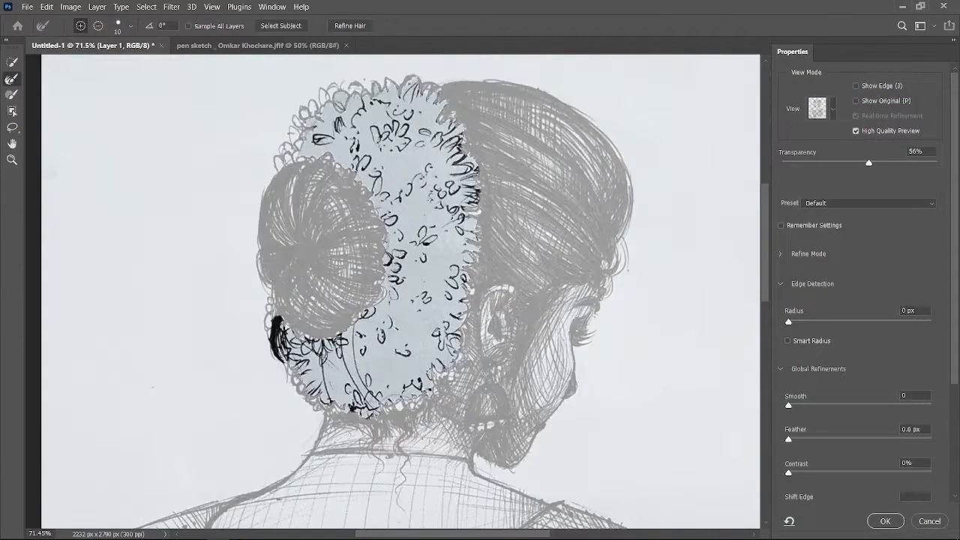
pyautogui.scroll(6, 277, 352)
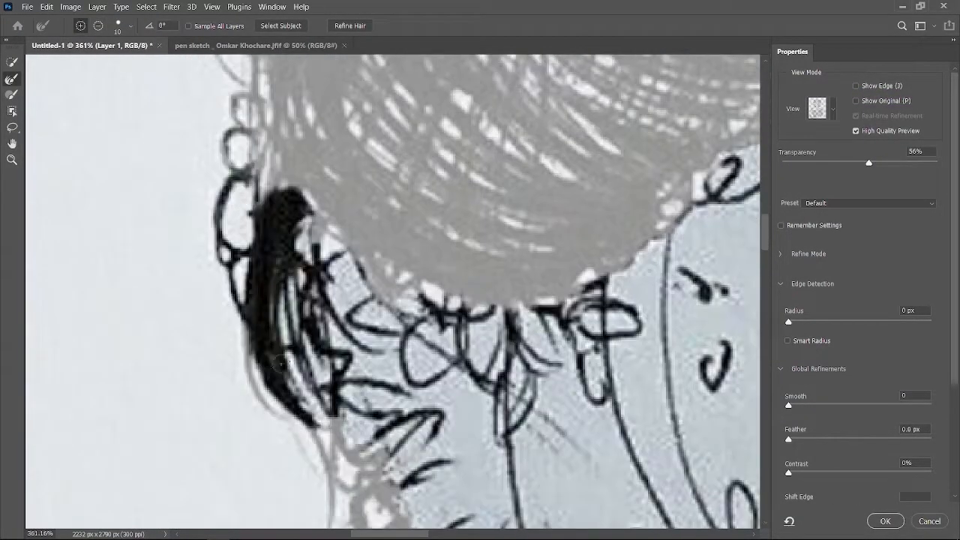
pyautogui.scroll(-2, 281, 364)
pyautogui.moveTo(330, 398); pyautogui.dragTo(398, 484)
pyautogui.scroll(-3, 47, 142)
pyautogui.click(11, 95)
pyautogui.moveTo(341, 337); pyautogui.dragTo(405, 432)
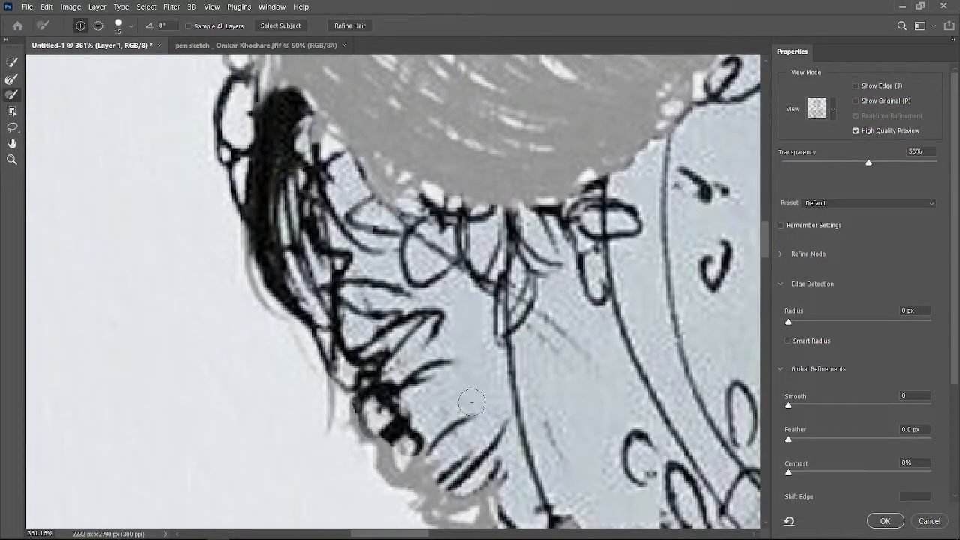
# Brush more of the missing outer petals into the selection around the garland's outline
pyautogui.scroll(3, 273, 285)
pyautogui.scroll(3, 281, 166)
pyautogui.scroll(-8, 337, 262)
pyautogui.moveTo(398, 289)
pyautogui.mouseDown()
pyautogui.moveTo(471, 354)
pyautogui.moveTo(495, 330)
pyautogui.mouseUp()
pyautogui.scroll(-3, 495, 330)
pyautogui.scroll(3, 540, 288)
pyautogui.moveTo(525, 282)
pyautogui.mouseDown()
pyautogui.moveTo(404, 292)
pyautogui.moveTo(135, 274)
pyautogui.moveTo(71, 292)
pyautogui.mouseUp()
pyautogui.scroll(-5, 296, 315)
pyautogui.scroll(5, 367, 83)
pyautogui.moveTo(491, 221)
pyautogui.mouseDown()
pyautogui.moveTo(416, 157)
pyautogui.moveTo(261, 185)
pyautogui.moveTo(150, 285)
pyautogui.mouseUp()
pyautogui.hscroll(-2, 165, 285)
pyautogui.moveTo(274, 210); pyautogui.dragTo(240, 334)
pyautogui.scroll(1, 285, 364)
pyautogui.scroll(-2, 285, 364)
pyautogui.hscroll(-2, 285, 363)
pyautogui.moveTo(349, 291)
pyautogui.mouseDown()
pyautogui.moveTo(278, 326)
pyautogui.moveTo(203, 439)
pyautogui.moveTo(292, 251)
pyautogui.moveTo(304, 196)
pyautogui.mouseUp()
pyautogui.scroll(-5, 300, 218)
pyautogui.scroll(-1, 300, 217)
pyautogui.scroll(7, 212, 267)
# Refine the selection around the garland's upper-left petals and accept the refined selection
pyautogui.press('r')
pyautogui.scroll(5, 450, 188)
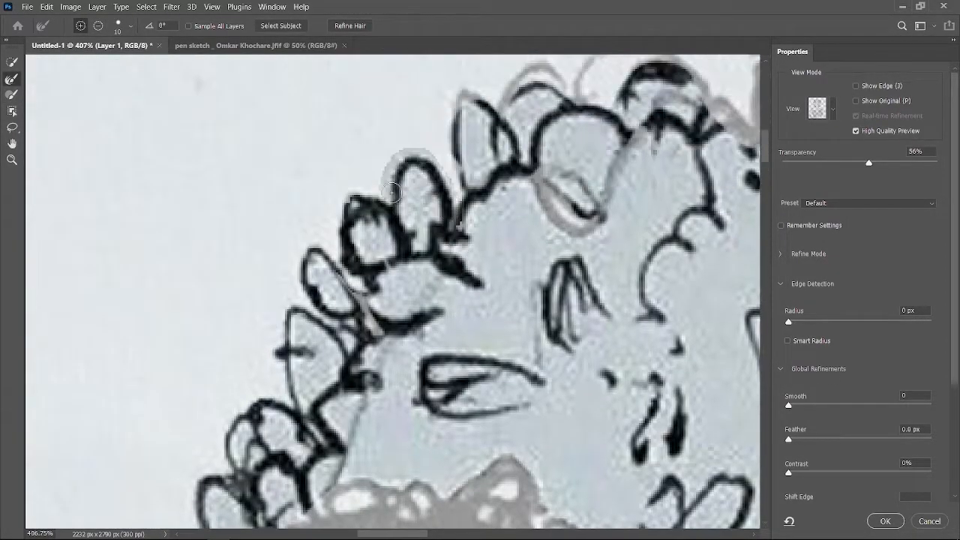
pyautogui.moveTo(694, 69); pyautogui.dragTo(432, 191)
pyautogui.press('b')
pyautogui.moveTo(264, 286); pyautogui.dragTo(330, 347)
pyautogui.moveTo(450, 263)
pyautogui.mouseDown()
pyautogui.moveTo(570, 153)
pyautogui.moveTo(360, 195)
pyautogui.mouseUp()
pyautogui.click(12, 78)
pyautogui.moveTo(552, 191)
pyautogui.mouseDown()
pyautogui.moveTo(496, 197)
pyautogui.moveTo(660, 300)
pyautogui.moveTo(705, 420)
pyautogui.mouseUp()
pyautogui.moveTo(739, 405); pyautogui.dragTo(589, 262)
pyautogui.scroll(-10, 600, 257)
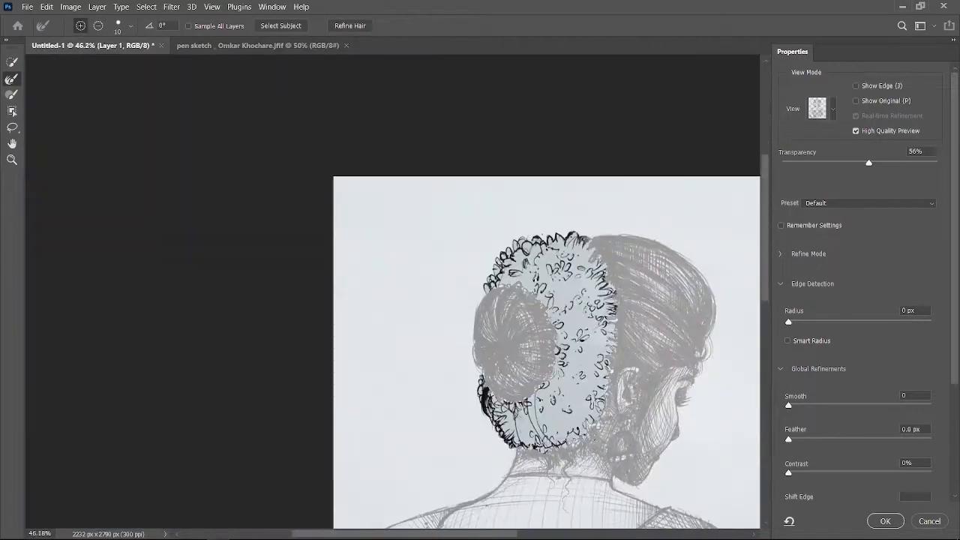
pyautogui.moveTo(735, 507); pyautogui.dragTo(595, 438)
pyautogui.click(885, 523)
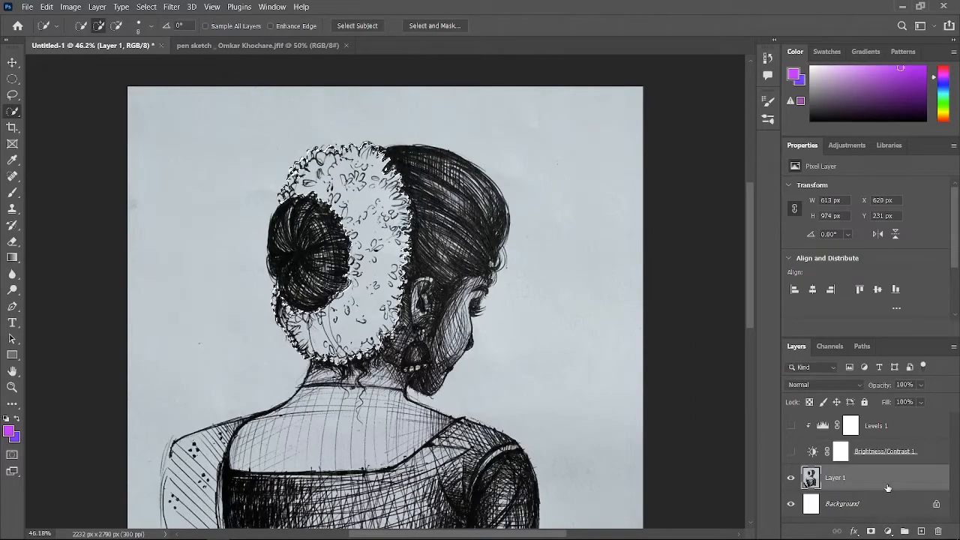
# Copy the selected garland to a new layer at the top of the stack and show both adjustment layers again
pyautogui.hotkey('ctrl', 'j')
pyautogui.moveTo(880, 486); pyautogui.dragTo(872, 416)
pyautogui.click(791, 478)
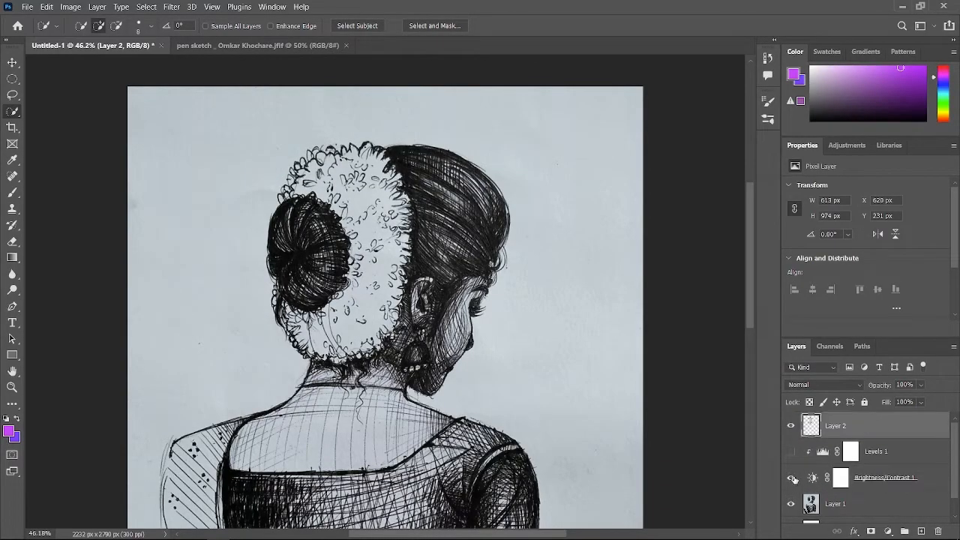
pyautogui.click(791, 452)
pyautogui.scroll(-2, 399, 380)
pyautogui.scroll(-1, 399, 379)
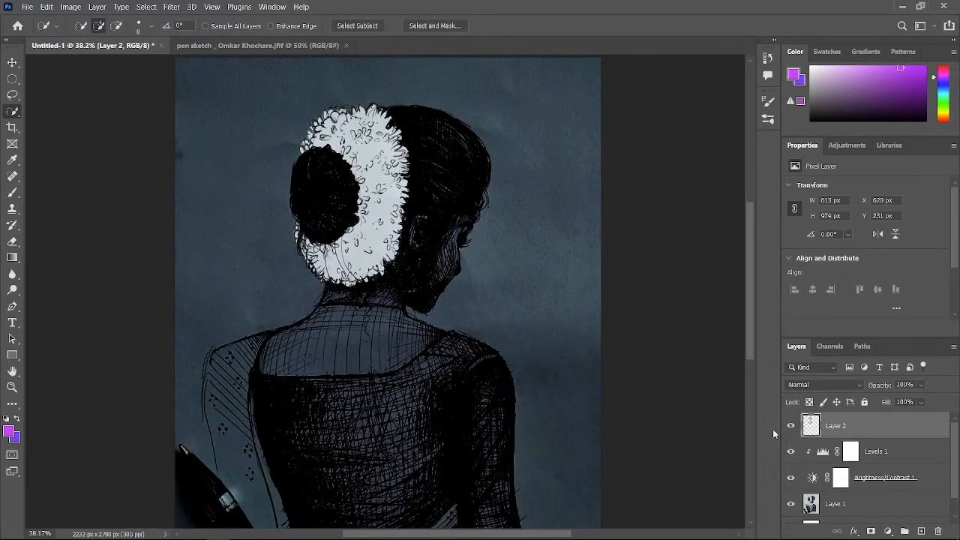
# Give the garland layer a purple Outer Glow with 100% opacity, 1% spread and a size of 125 px
pyautogui.doubleClick(925, 434)
pyautogui.click(554, 405)
pyautogui.hotkey('ctrl', 'v')
pyautogui.click(753, 173)
pyautogui.moveTo(714, 248); pyautogui.dragTo(752, 247)
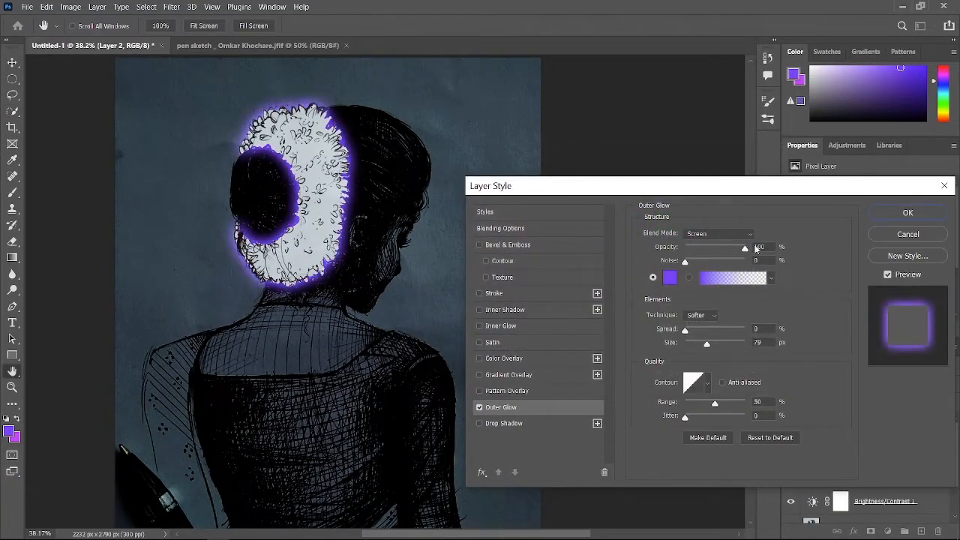
pyautogui.moveTo(685, 332); pyautogui.dragTo(720, 346)
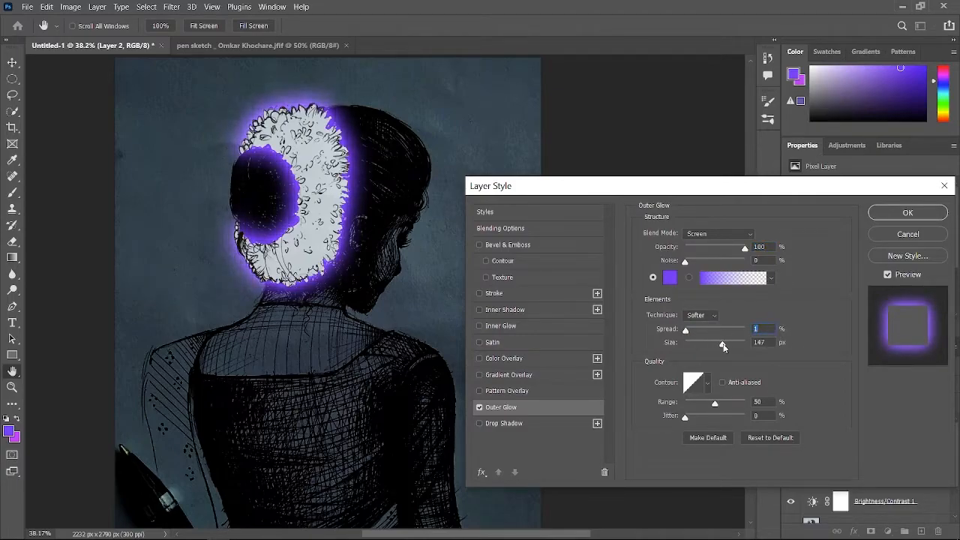
# Add a 1 px purple inside Stroke to the garland layer and set the Outer Glow range to 67%
pyautogui.click(525, 295)
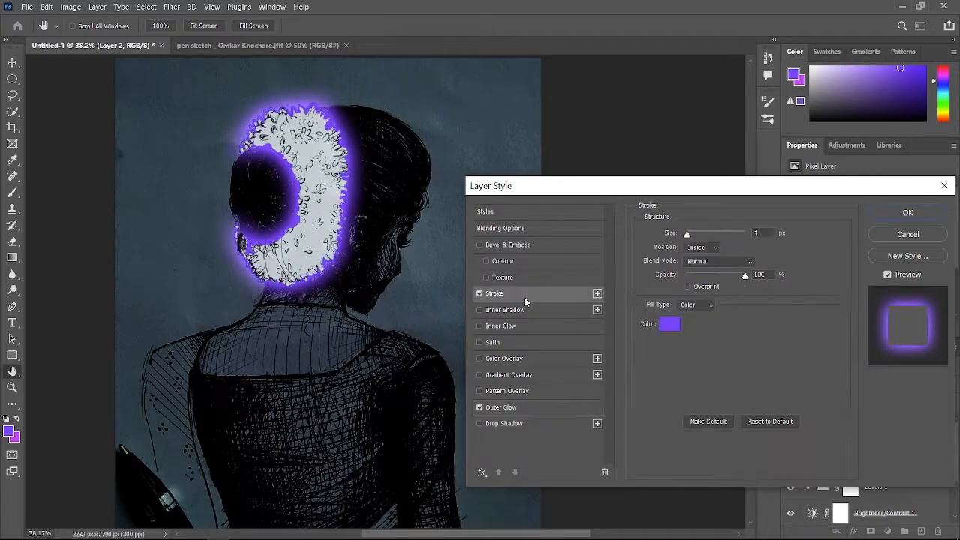
pyautogui.moveTo(687, 238); pyautogui.dragTo(686, 237)
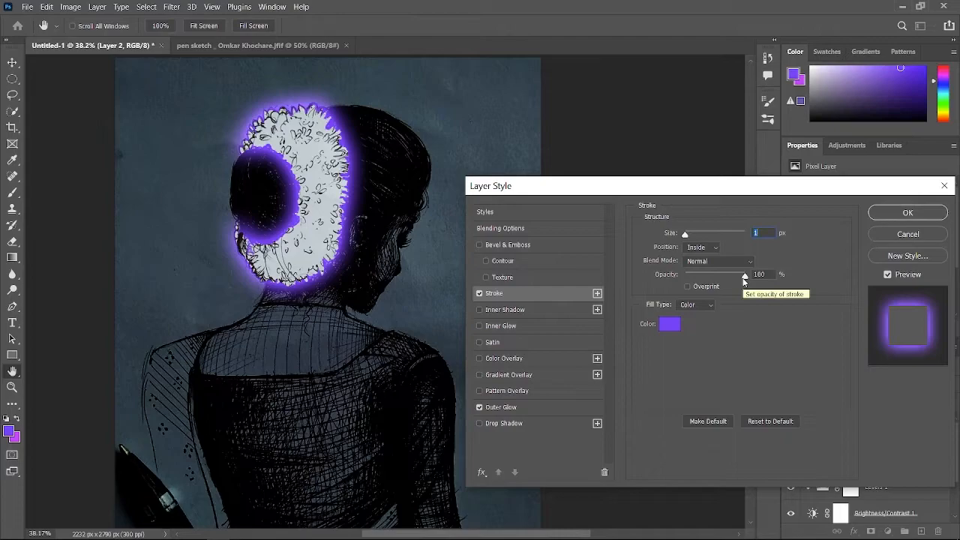
pyautogui.click(525, 407)
pyautogui.moveTo(718, 402); pyautogui.dragTo(729, 405)
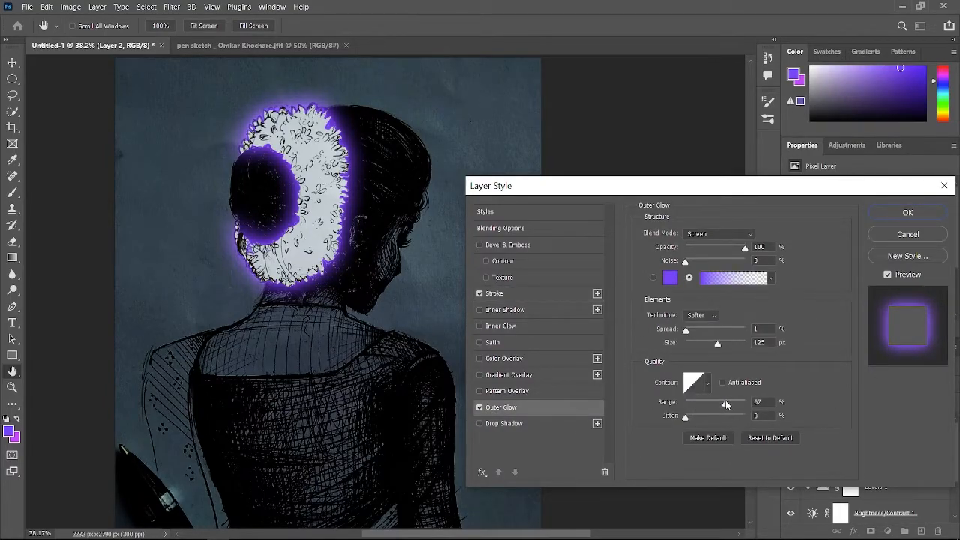
pyautogui.click(893, 214)
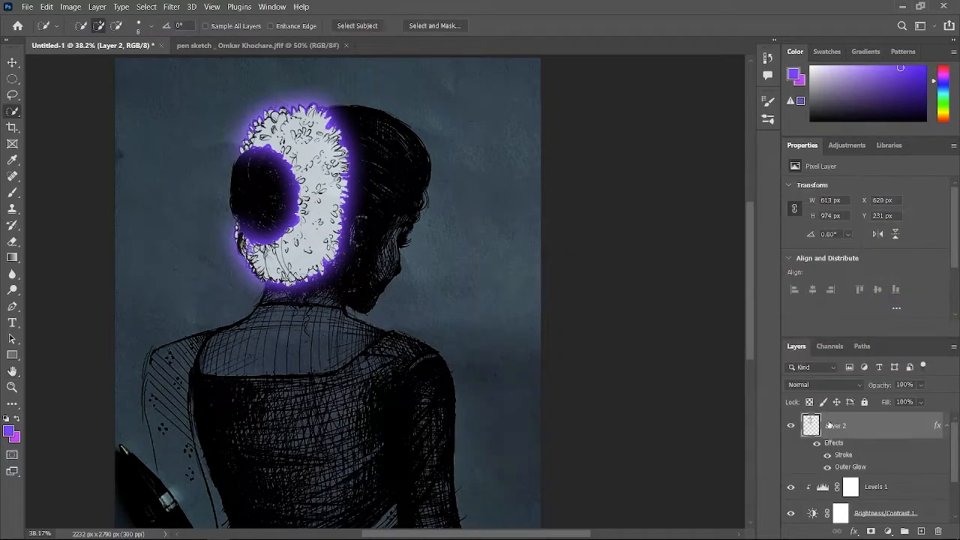
# Close the original pen sketch document and give the garland layer a purple Inner Glow at 100% opacity and 111 px
pyautogui.click(346, 45)
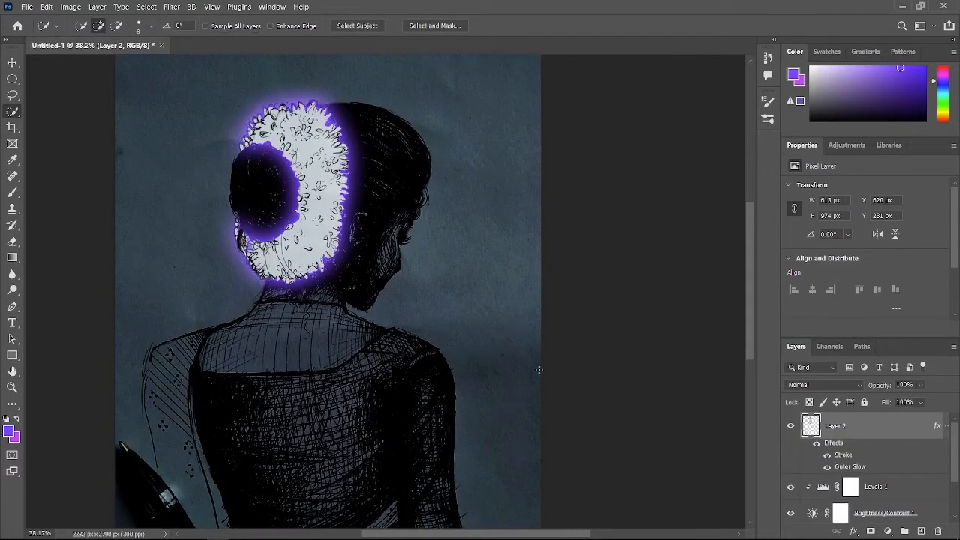
pyautogui.doubleClick(850, 467)
pyautogui.click(556, 313)
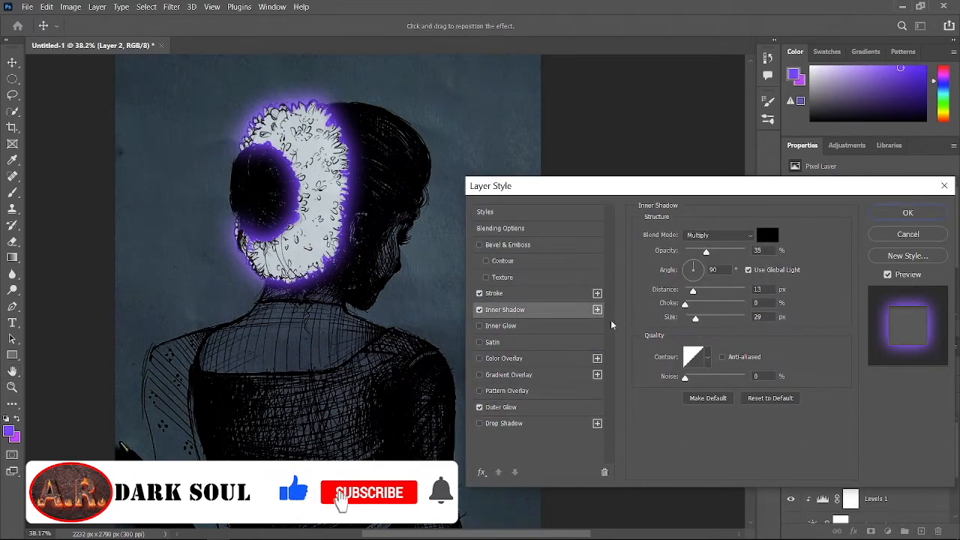
pyautogui.click(556, 326)
pyautogui.click(670, 275)
pyautogui.click(641, 223)
pyautogui.click(770, 177)
pyautogui.moveTo(724, 248); pyautogui.dragTo(746, 248)
pyautogui.moveTo(703, 357)
pyautogui.mouseDown()
pyautogui.moveTo(657, 357)
pyautogui.moveTo(728, 357)
pyautogui.moveTo(692, 358)
pyautogui.moveTo(715, 358)
pyautogui.mouseUp()
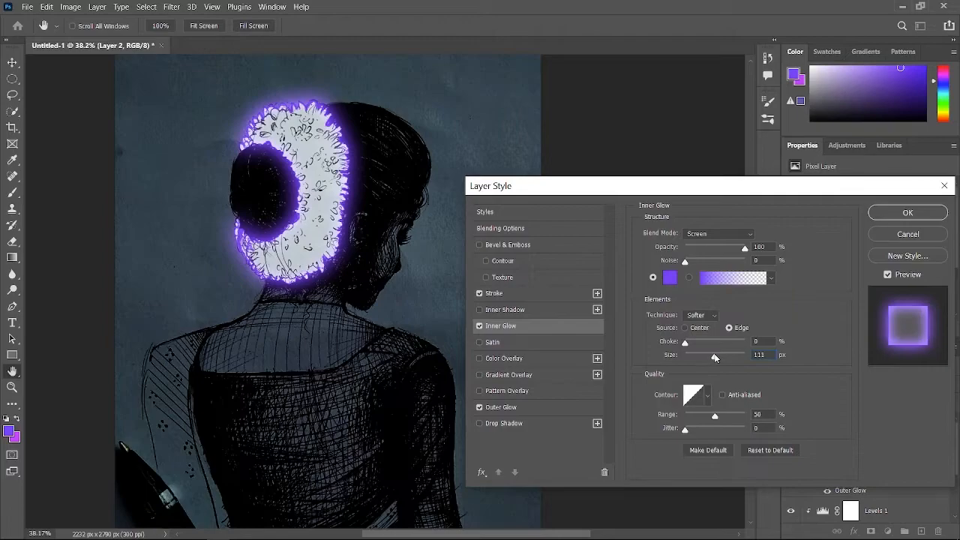
pyautogui.click(907, 215)
# Change the garland's Inner Glow to colour c837f8, with a size of 79 px and 75% opacity
pyautogui.press('x')
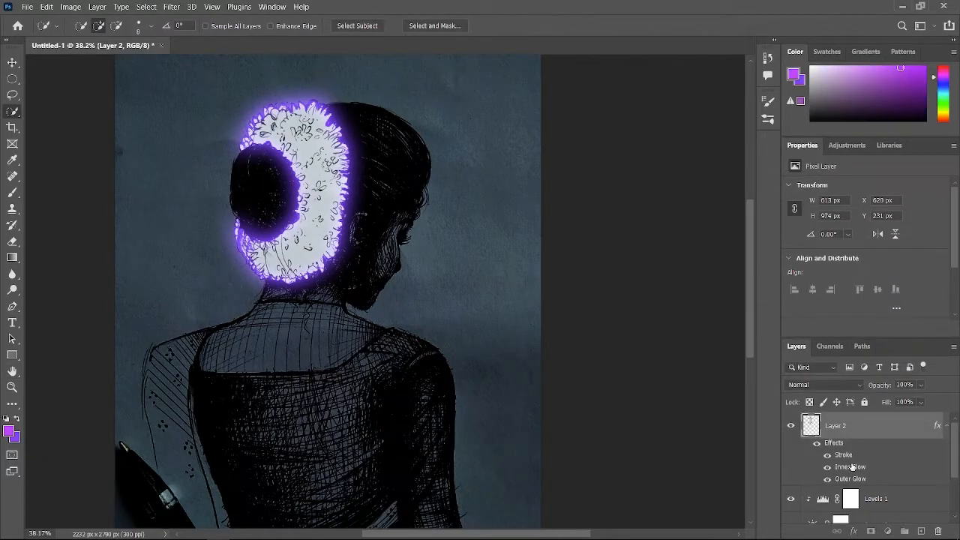
pyautogui.doubleClick(852, 465)
pyautogui.click(670, 278)
pyautogui.write('c837f8')
pyautogui.click(743, 178)
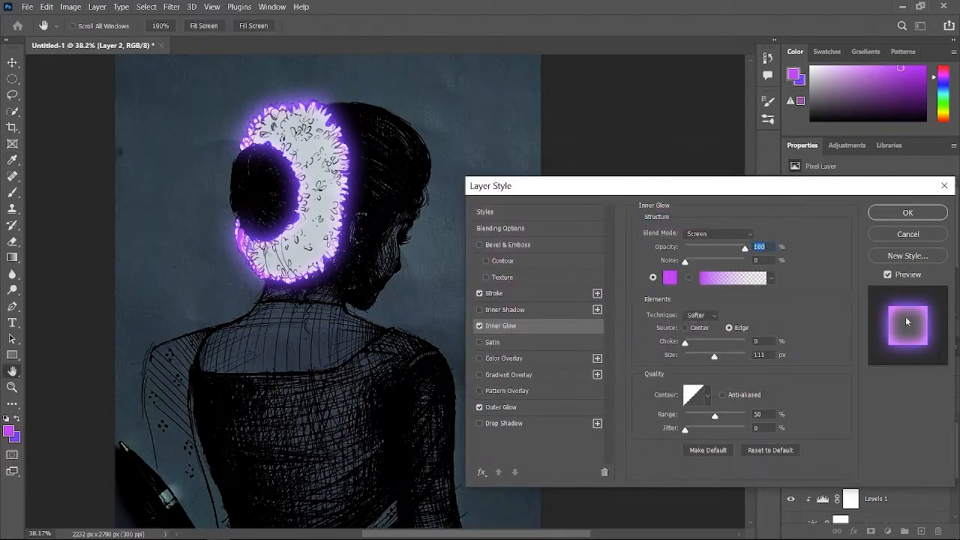
pyautogui.moveTo(714, 358)
pyautogui.mouseDown()
pyautogui.moveTo(667, 358)
pyautogui.moveTo(707, 357)
pyautogui.mouseUp()
pyautogui.moveTo(744, 248); pyautogui.dragTo(727, 250)
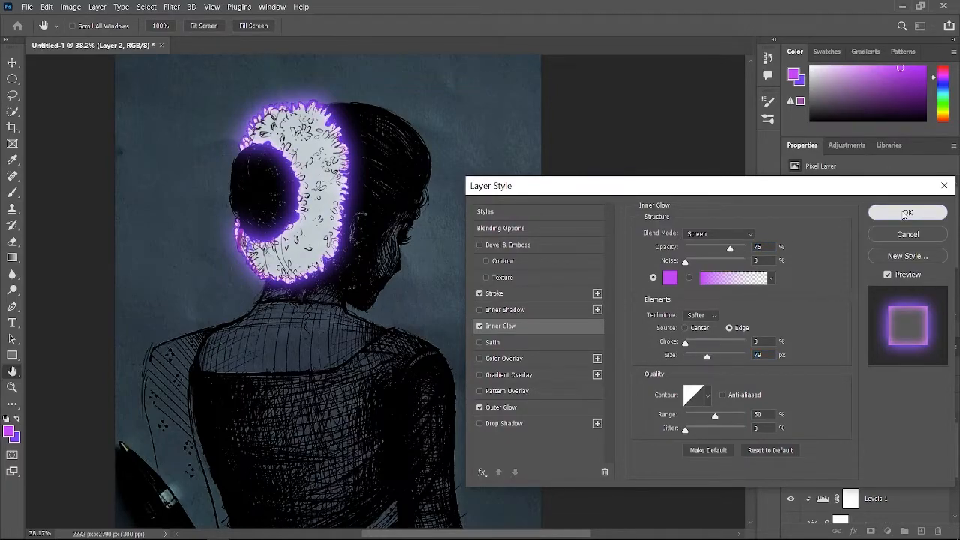
pyautogui.click(907, 213)
# Create a new layer above the garland layer and set its blend mode to Overlay
pyautogui.press('w')
pyautogui.scroll(-1, 552, 355)
pyautogui.click(921, 531)
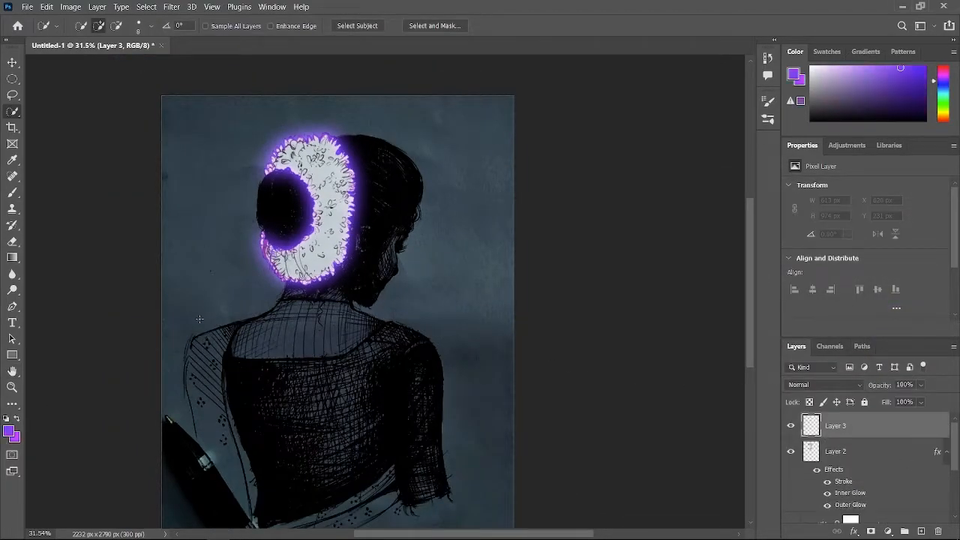
pyautogui.scroll(1, 197, 323)
pyautogui.click(855, 385)
pyautogui.click(832, 376)
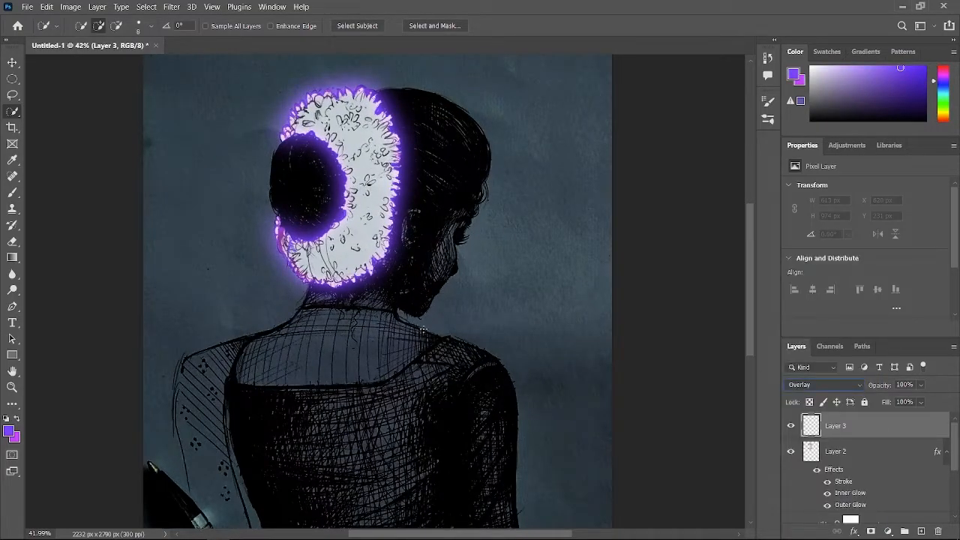
# Paint a soft purple glow around the garland and over the neck, back and shoulder with a 600 px brush on the Overlay layer
pyautogui.click(13, 192)
pyautogui.moveTo(328, 322)
pyautogui.mouseDown()
pyautogui.moveTo(264, 350)
pyautogui.moveTo(411, 340)
pyautogui.moveTo(331, 386)
pyautogui.moveTo(239, 402)
pyautogui.moveTo(387, 285)
pyautogui.moveTo(415, 196)
pyautogui.moveTo(414, 145)
pyautogui.moveTo(397, 115)
pyautogui.moveTo(300, 281)
pyautogui.moveTo(325, 177)
pyautogui.moveTo(315, 107)
pyautogui.mouseUp()
pyautogui.moveTo(384, 373)
pyautogui.mouseDown()
pyautogui.moveTo(406, 122)
pyautogui.moveTo(275, 398)
pyautogui.moveTo(197, 417)
pyautogui.mouseUp()
pyautogui.scroll(-2, 386, 365)
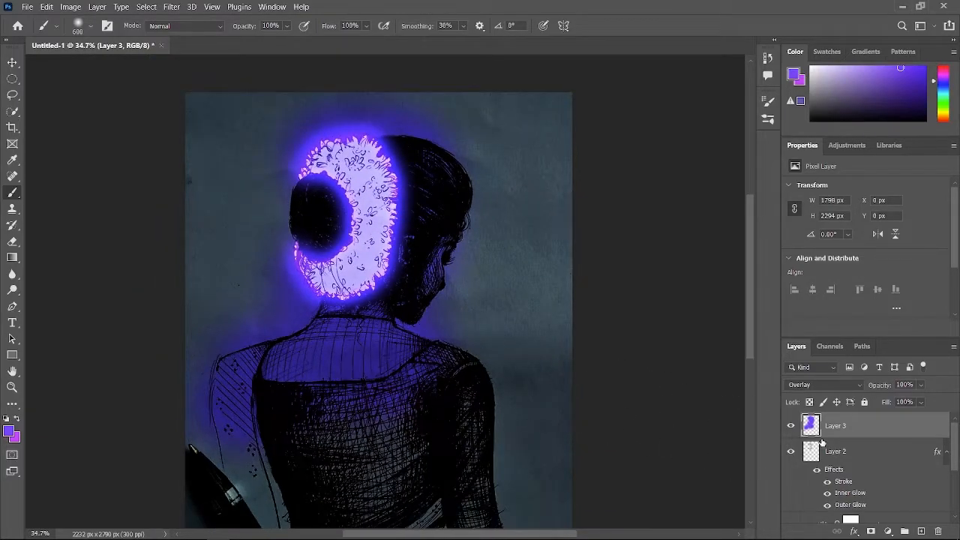
# Select the woman as the subject on the sketch layer and use the selection as a mask on the purple Overlay layer
pyautogui.scroll(-3, 878, 451)
pyautogui.click(865, 486)
pyautogui.click(146, 7)
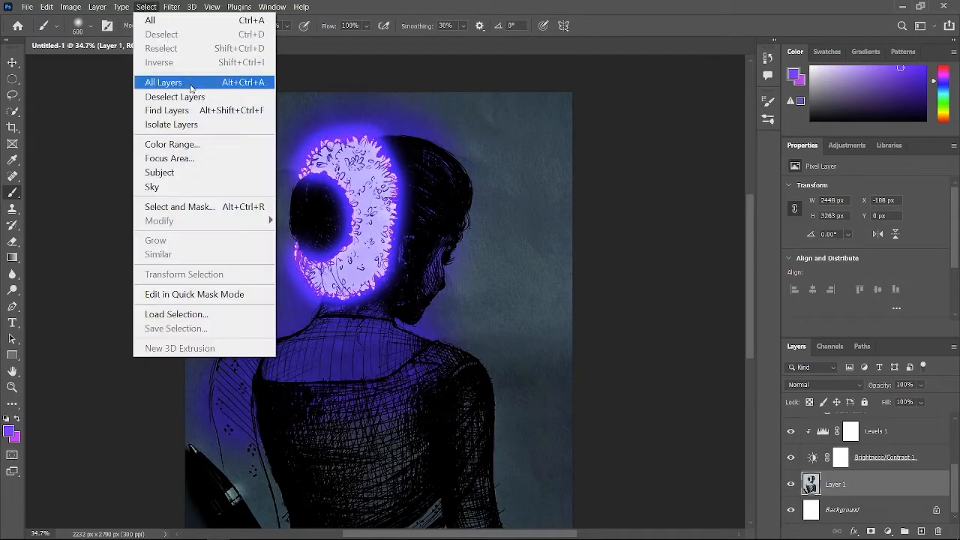
pyautogui.click(189, 159)
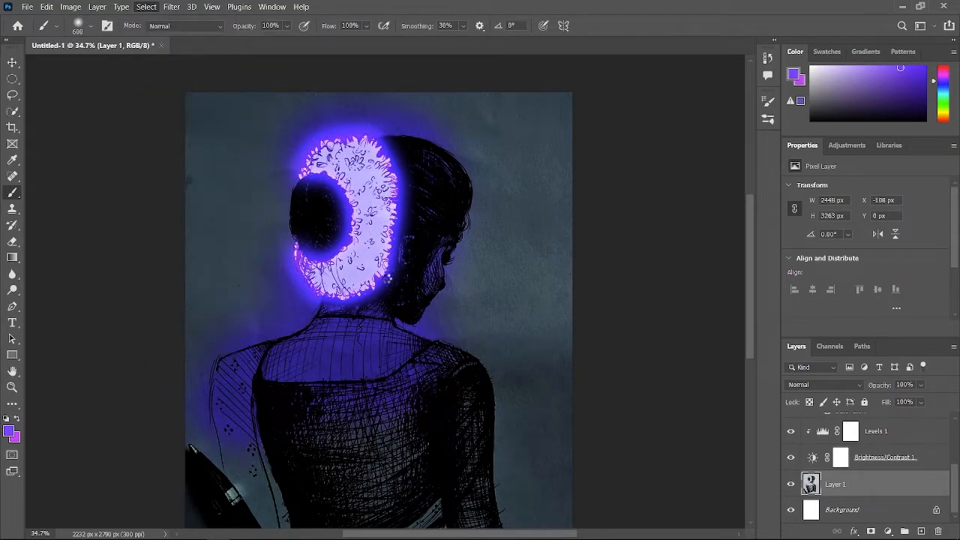
pyautogui.scroll(3, 883, 488)
pyautogui.click(870, 425)
pyautogui.click(871, 531)
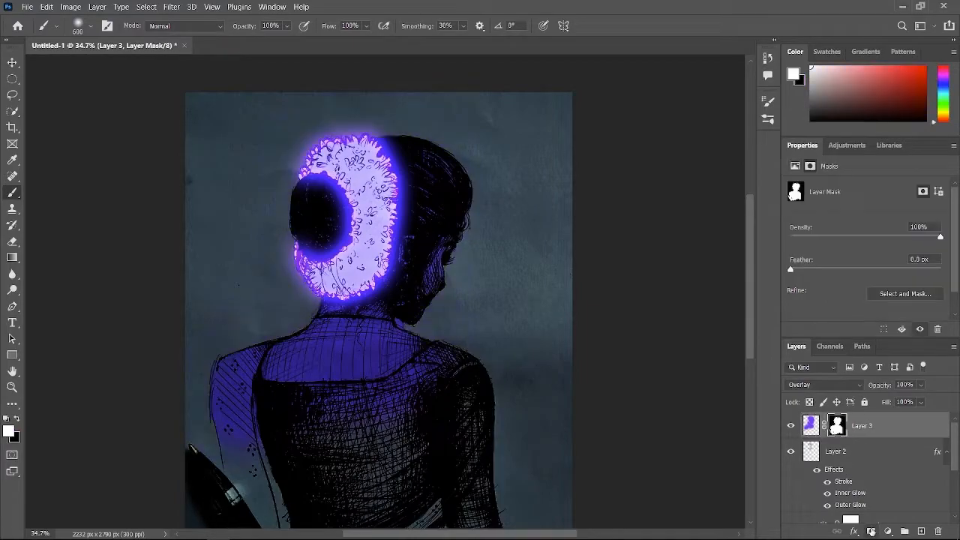
# Paint black at 22% opacity on the Levels 1 mask to brighten the hair, face and upper back beside the garland
pyautogui.scroll(-1, 545, 360)
pyautogui.scroll(1, 542, 364)
pyautogui.scroll(-2, 542, 364)
pyautogui.click(871, 435)
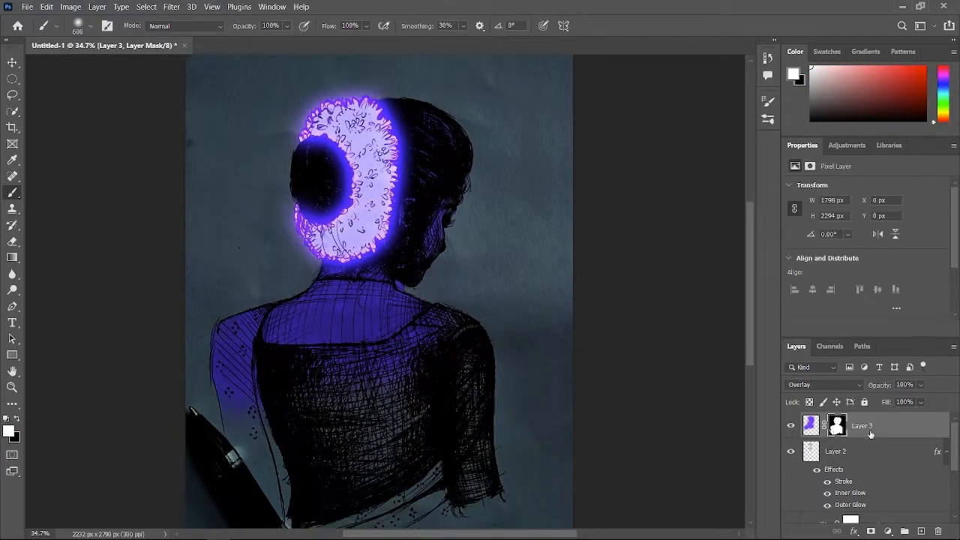
pyautogui.click(844, 430)
pyautogui.scroll(-3, 893, 498)
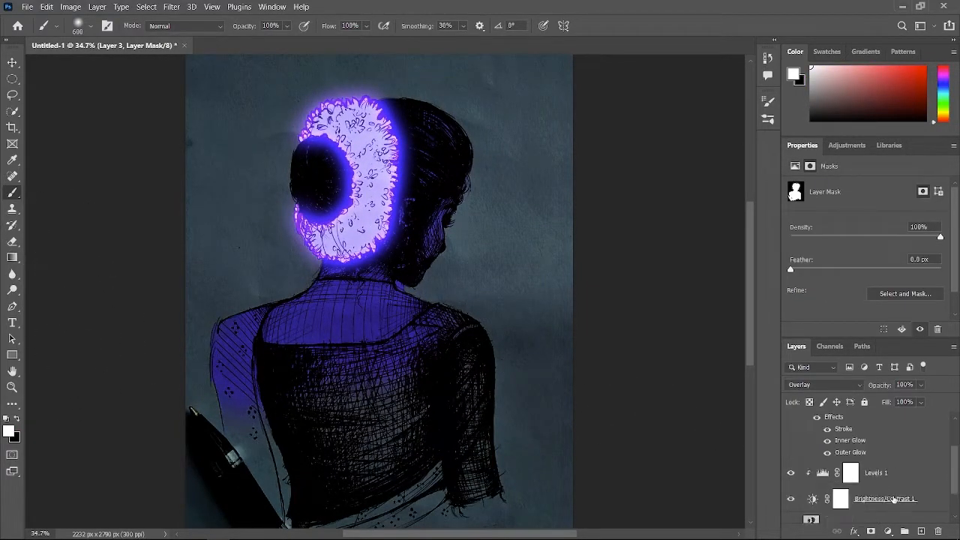
pyautogui.click(853, 436)
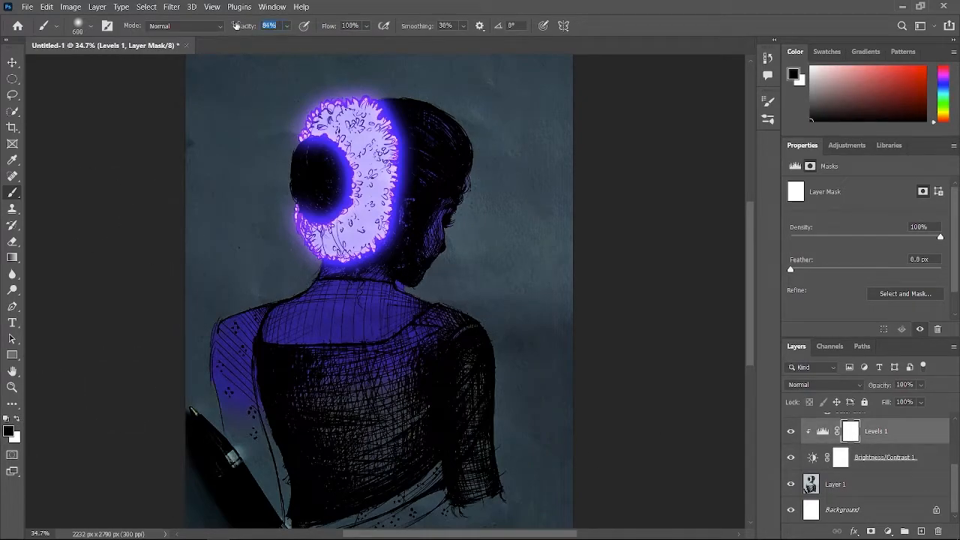
pyautogui.moveTo(373, 176)
pyautogui.mouseDown()
pyautogui.moveTo(422, 150)
pyautogui.moveTo(396, 221)
pyautogui.moveTo(402, 215)
pyautogui.mouseUp()
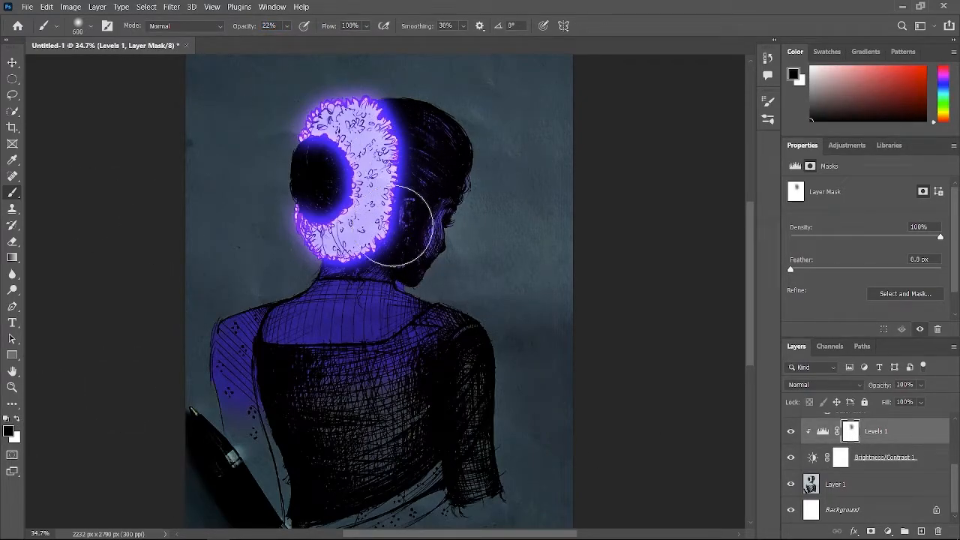
pyautogui.moveTo(363, 339)
pyautogui.mouseDown()
pyautogui.moveTo(261, 354)
pyautogui.moveTo(348, 301)
pyautogui.moveTo(403, 327)
pyautogui.mouseUp()
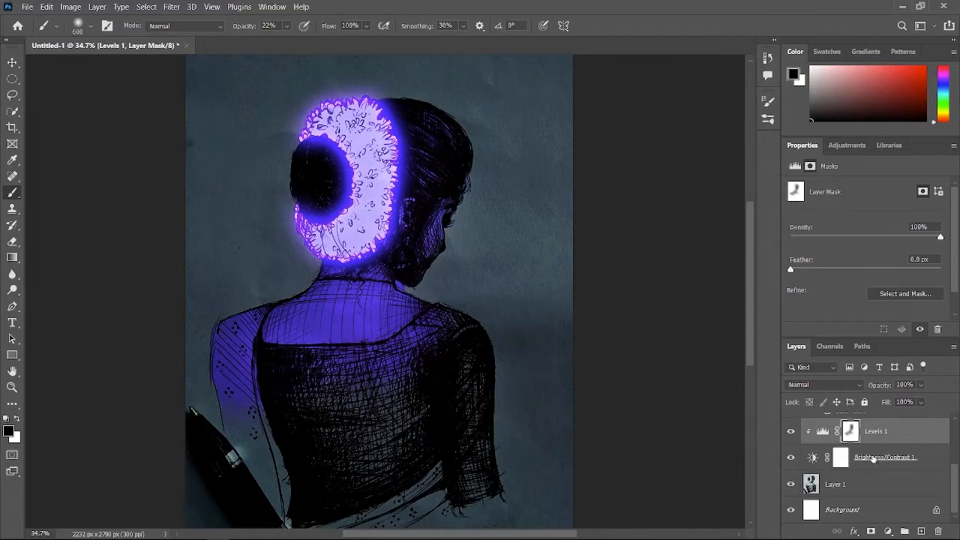
# Try masking the purple overlay off the garland with a 175 px black brush at 90% opacity, and paint it back in white
pyautogui.scroll(3, 835, 434)
pyautogui.click(835, 433)
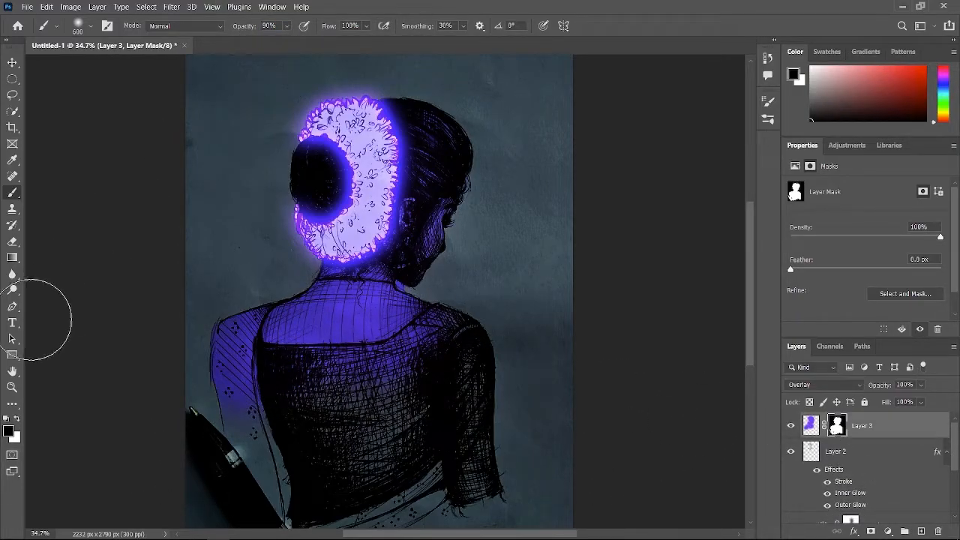
pyautogui.scroll(2, 384, 151)
pyautogui.press('[')
pyautogui.press('[')
pyautogui.press('[')
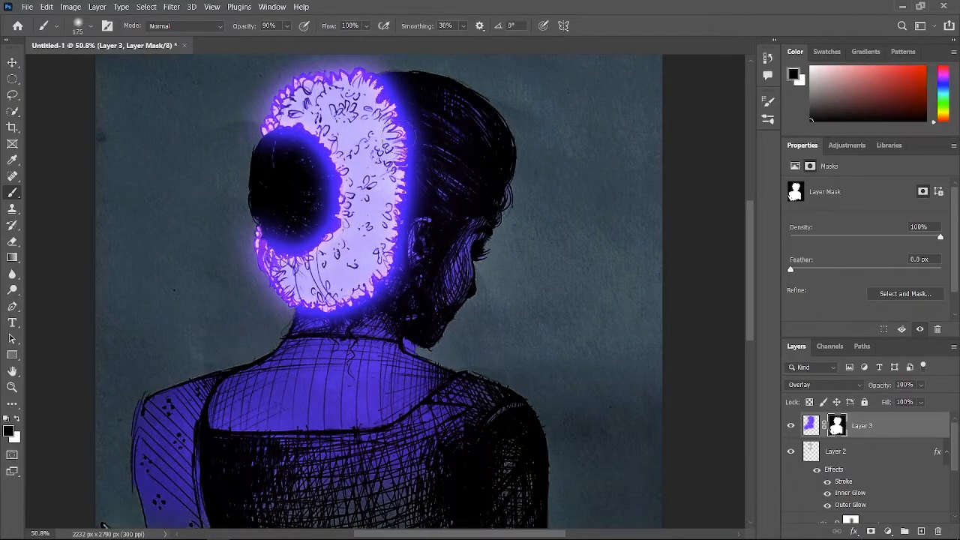
pyautogui.moveTo(398, 161)
pyautogui.mouseDown()
pyautogui.moveTo(360, 285)
pyautogui.moveTo(304, 300)
pyautogui.mouseUp()
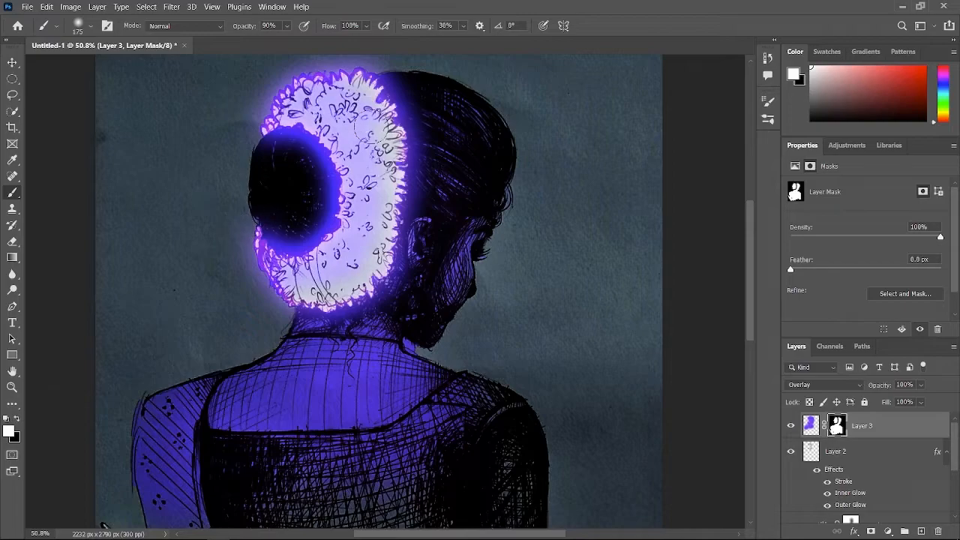
pyautogui.moveTo(334, 284); pyautogui.dragTo(347, 273)
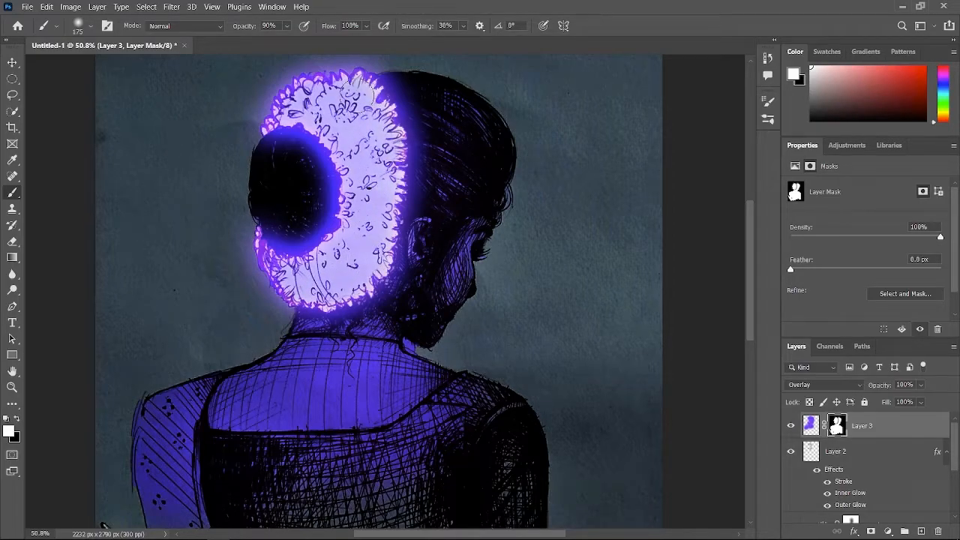
pyautogui.scroll(-5, 292, 322)
pyautogui.hscroll(-1, 321, 321)
pyautogui.hscroll(1, 322, 321)
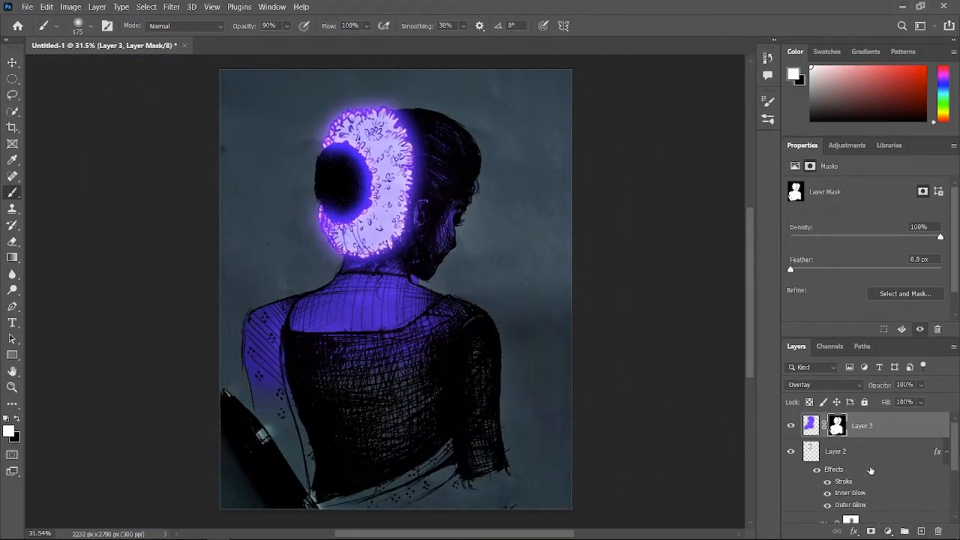
# Unlock the Background layer and put all layers into one group
pyautogui.scroll(-3, 870, 473)
pyautogui.click(935, 511)
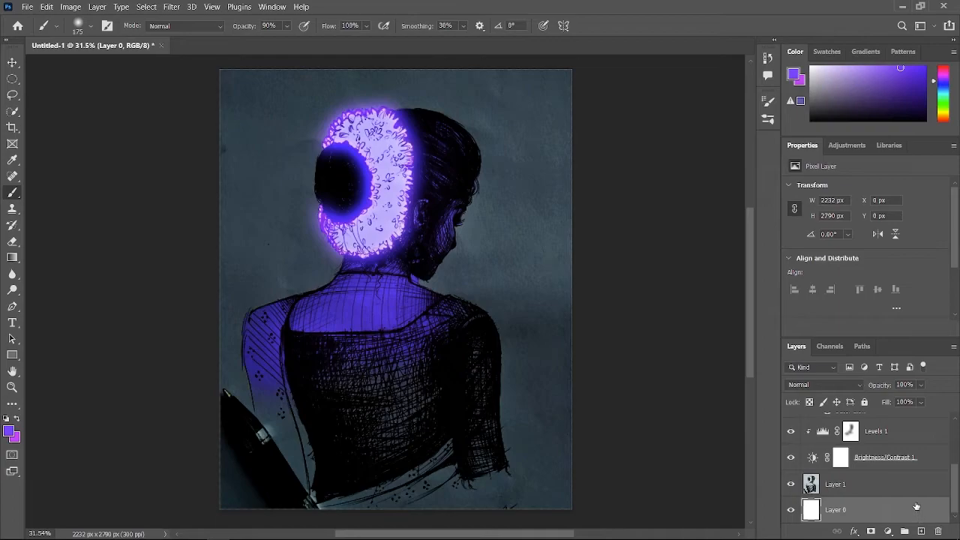
pyautogui.scroll(5, 917, 508)
pyautogui.keyDown('shift'); pyautogui.click(893, 435); pyautogui.keyUp('shift')
pyautogui.click(904, 531)
# Add a Brightness/Contrast adjustment clipped to the group, with brightness -34 and contrast 50
pyautogui.click(887, 531)
pyautogui.click(879, 347)
pyautogui.click(890, 330)
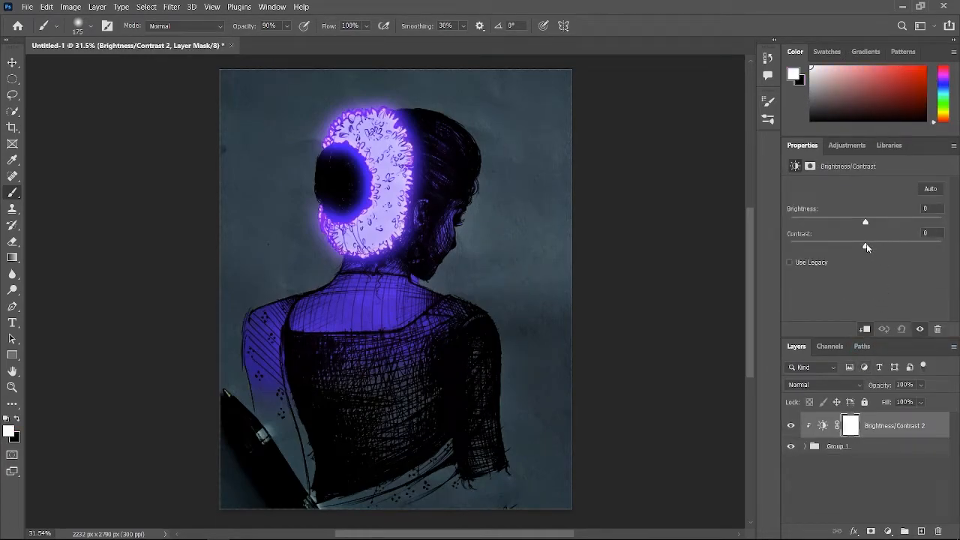
pyautogui.moveTo(865, 223); pyautogui.dragTo(856, 223)
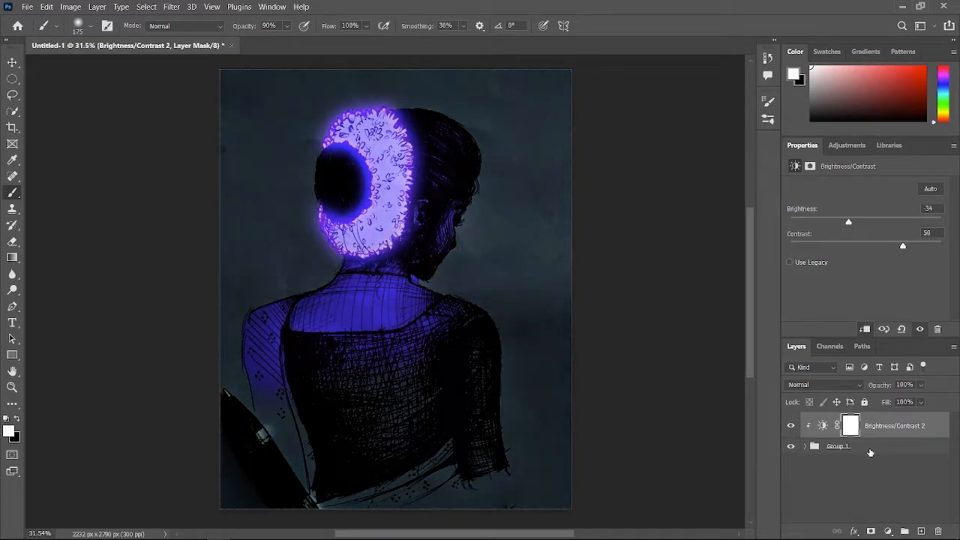
# Lighten the lit areas around the neck and back on the Brightness/Contrast 1 mask with a 700 px black brush at 12% opacity
pyautogui.click(808, 447)
pyautogui.scroll(-1, 850, 459)
pyautogui.click(851, 459)
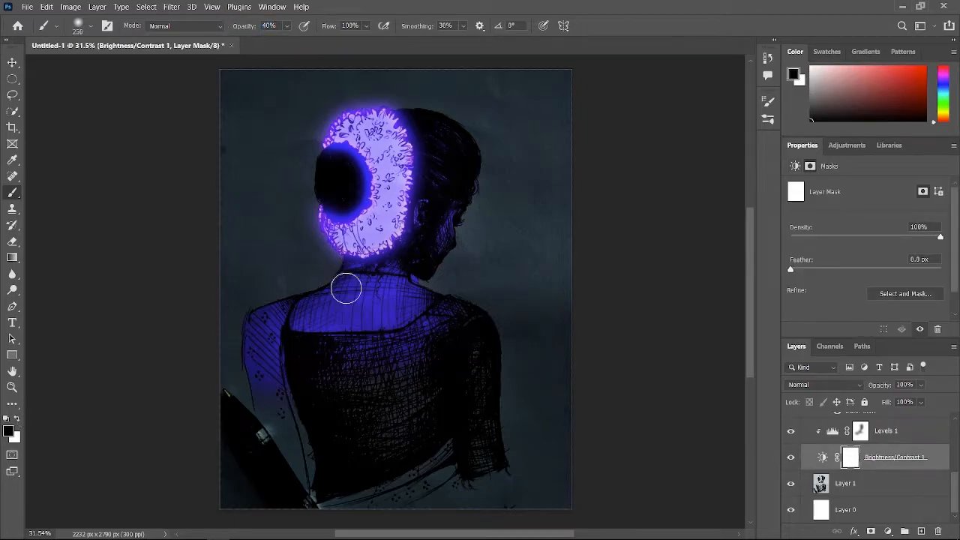
pyautogui.press(']')
pyautogui.press(']')
pyautogui.press(']')
pyautogui.press(']')
pyautogui.press(']')
pyautogui.press(']')
pyautogui.moveTo(228, 30); pyautogui.dragTo(225, 30)
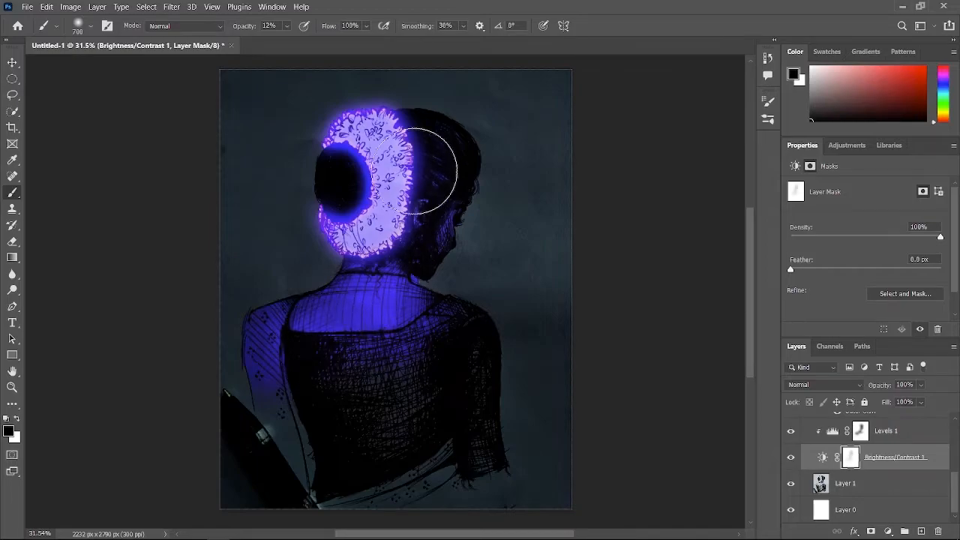
# Reduce the purple overlay along the hair bun's edge by painting black on the Layer 3 mask with an 80 px brush at 76% opacity
pyautogui.scroll(1, 629, 407)
pyautogui.hscroll(3, 629, 407)
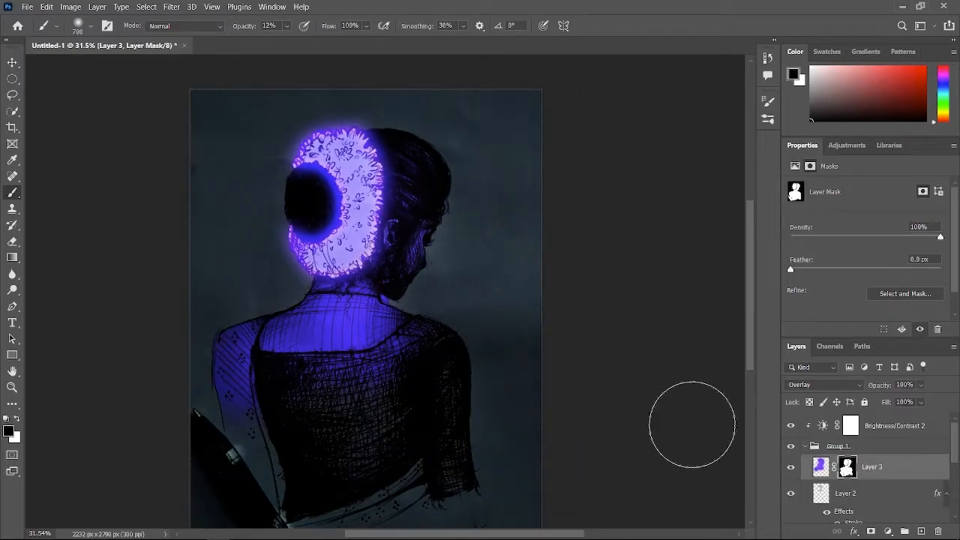
pyautogui.scroll(5, 308, 150)
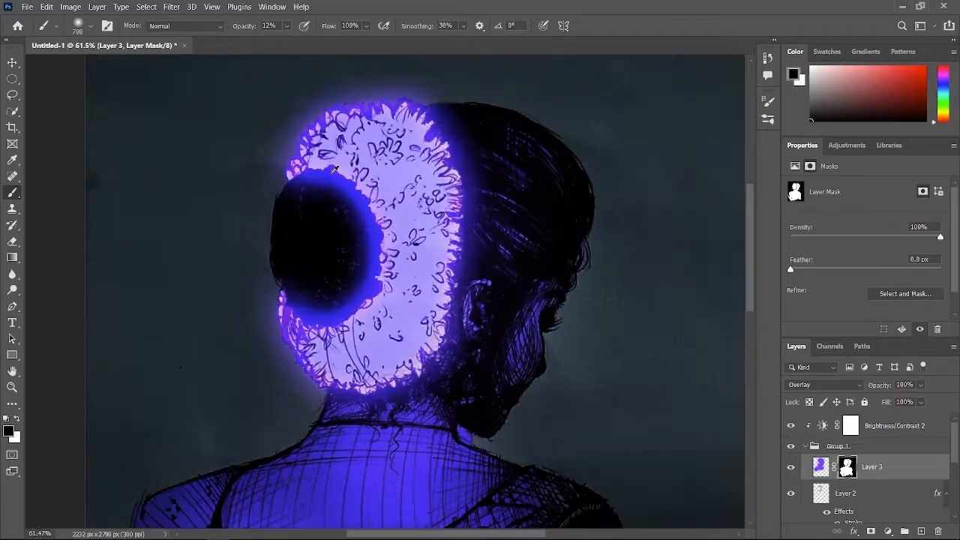
pyautogui.press('[')
pyautogui.press('[')
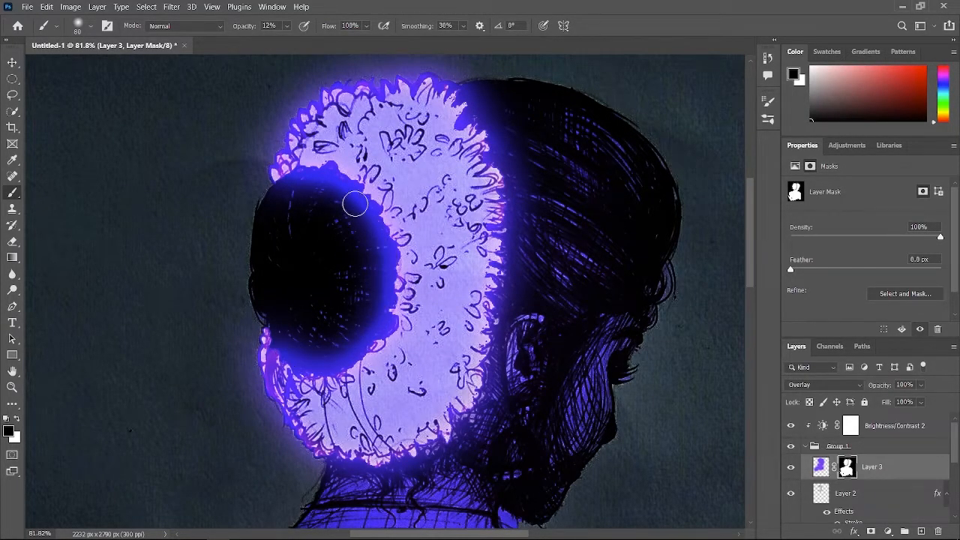
pyautogui.moveTo(315, 181)
pyautogui.mouseDown()
pyautogui.moveTo(359, 225)
pyautogui.moveTo(375, 291)
pyautogui.mouseUp()
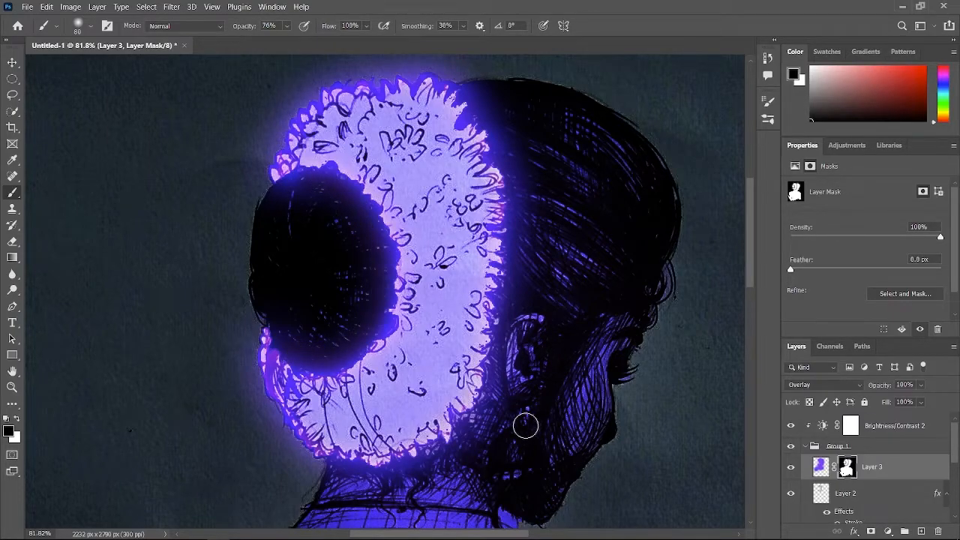
pyautogui.scroll(-5, 527, 425)
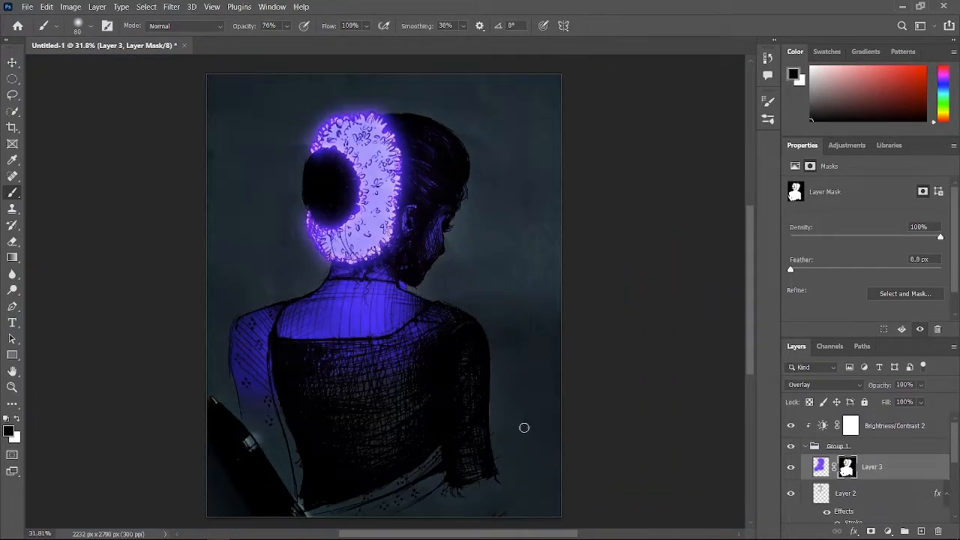
# Paint purple highlights on the pen's metal band and lower end on a new layer with a 250 px brush, and blend it as Overlay
pyautogui.press('l')
pyautogui.click(921, 531)
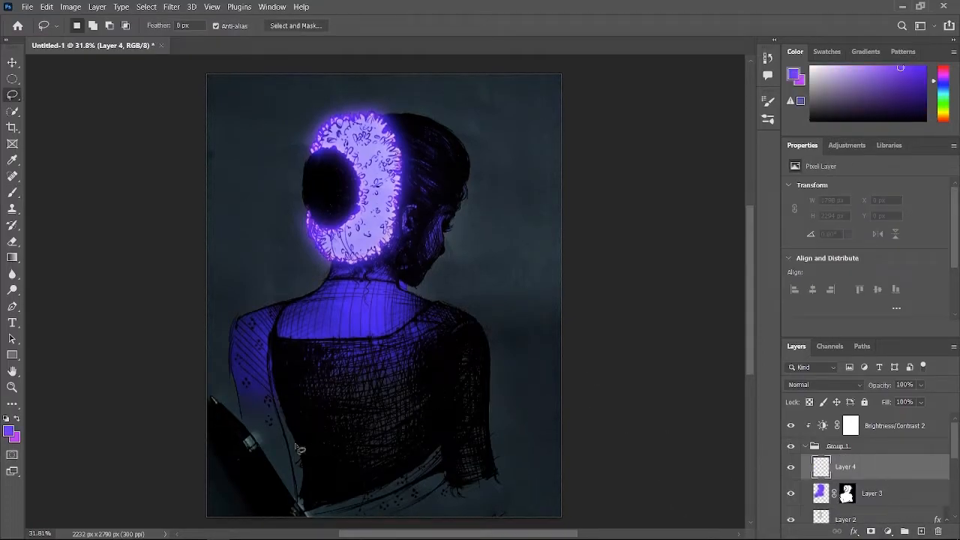
pyautogui.scroll(8, 248, 458)
pyautogui.click(12, 192)
pyautogui.click(265, 342)
pyautogui.scroll(-3, 407, 381)
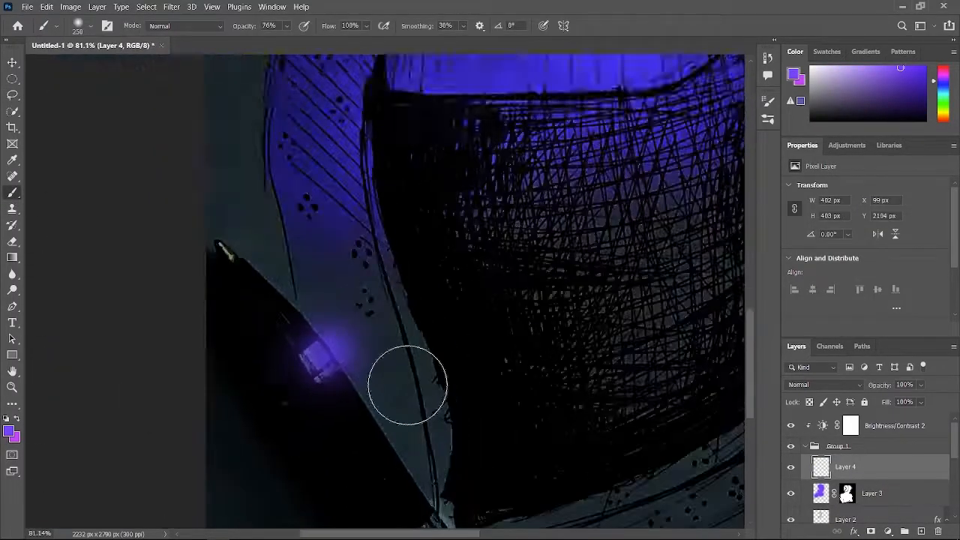
pyautogui.scroll(-3, 407, 384)
pyautogui.click(411, 398)
pyautogui.click(849, 385)
pyautogui.click(846, 375)
# Brighten the pen's purple highlights by painting black at 46% opacity on the Levels 1 mask
pyautogui.scroll(-5, 881, 468)
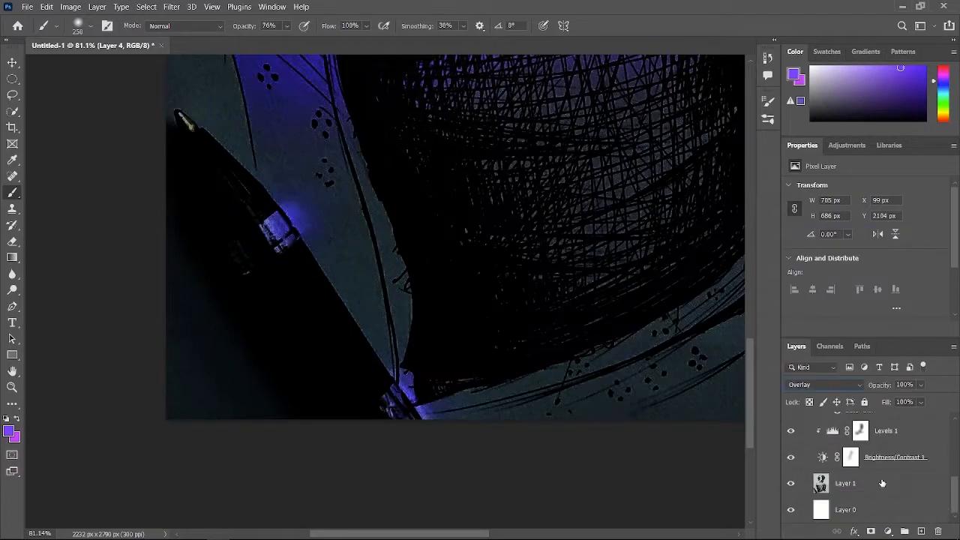
pyautogui.click(860, 431)
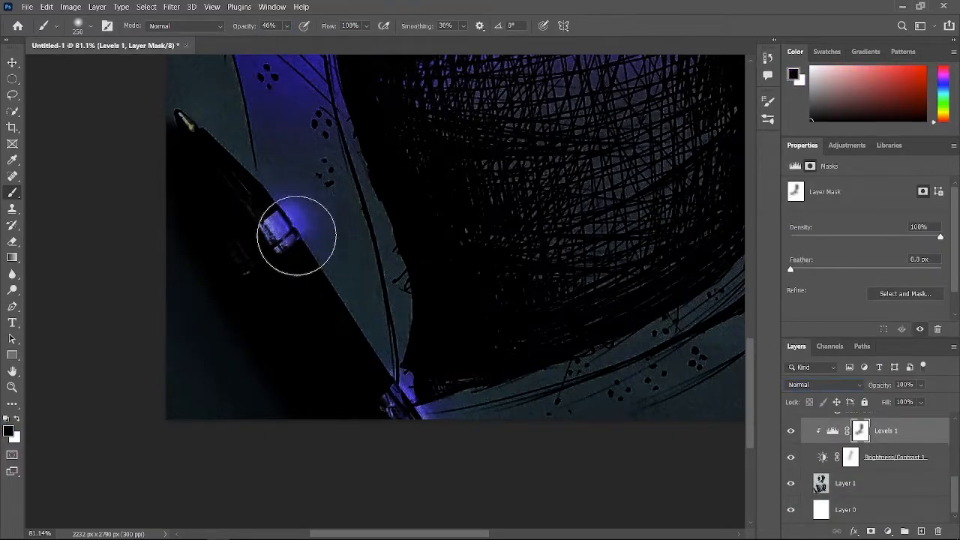
pyautogui.scroll(-5, 496, 395)
pyautogui.scroll(2, 862, 446)
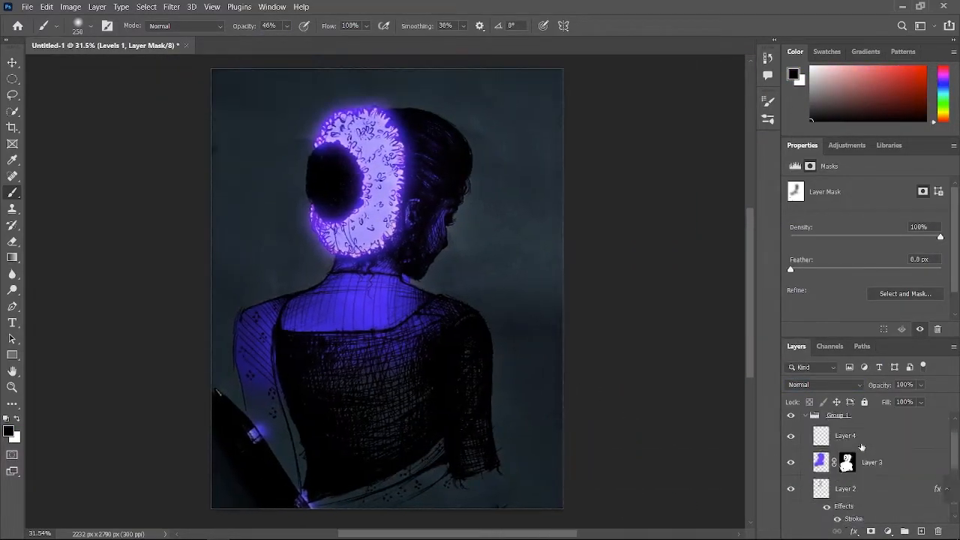
# Group all layers and create a merged copy of the group above it
pyautogui.click(883, 465)
pyautogui.scroll(-3, 884, 470)
pyautogui.hotkey('ctrl', 'alt', 'a')
pyautogui.hotkey('ctrl', 'g')
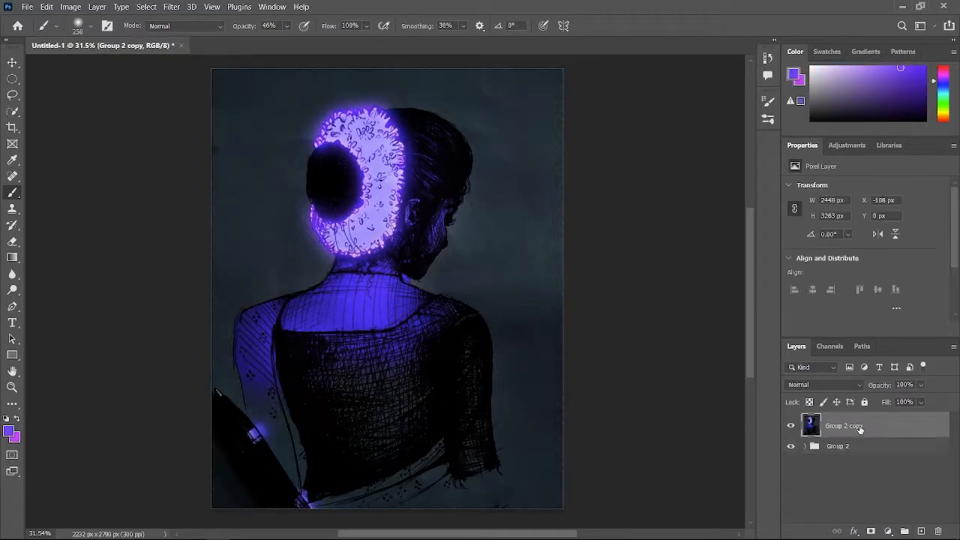
# Apply the Camera Raw filter to the merged copy with exposure +0.55 and contrast +30
pyautogui.click(172, 6)
pyautogui.click(225, 108)
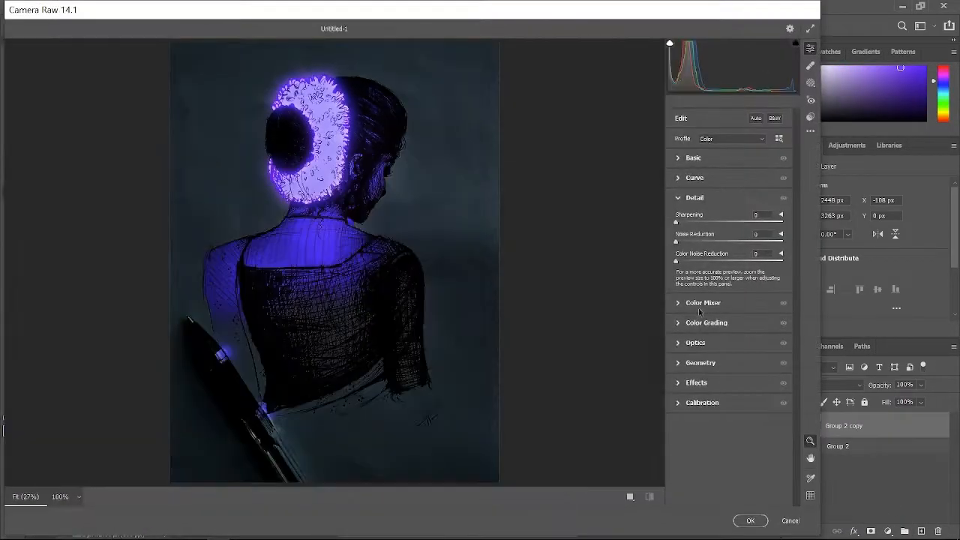
pyautogui.click(683, 159)
pyautogui.moveTo(728, 237); pyautogui.dragTo(745, 251)
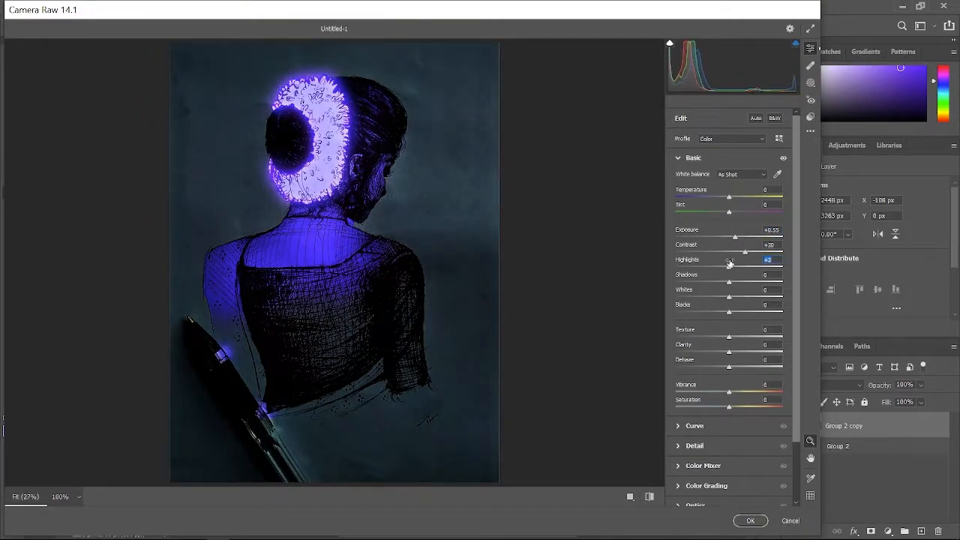